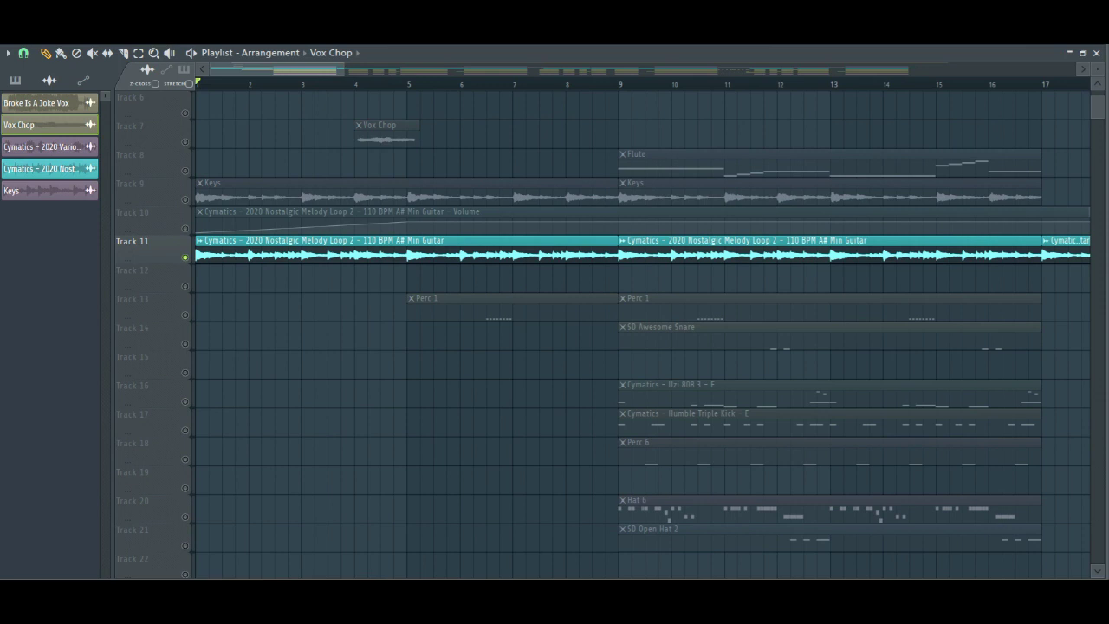
- Turn off the solo on Track 11 and look over the full arrangement of all tracks
right_click(185, 229)
right_click(186, 228)
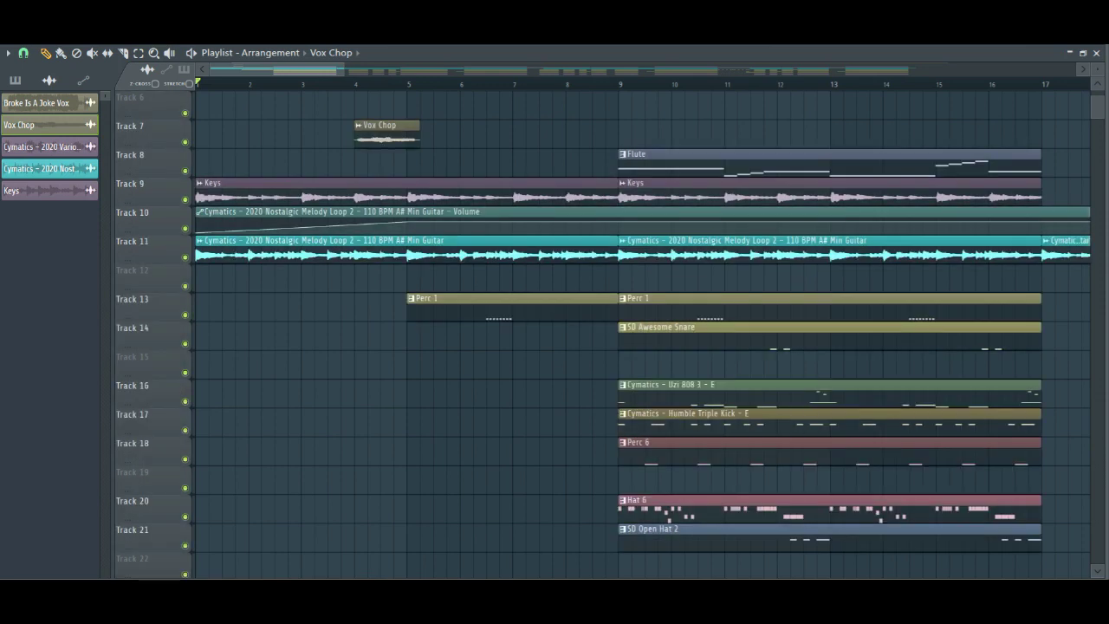
scroll(606, 347, "up", 5)
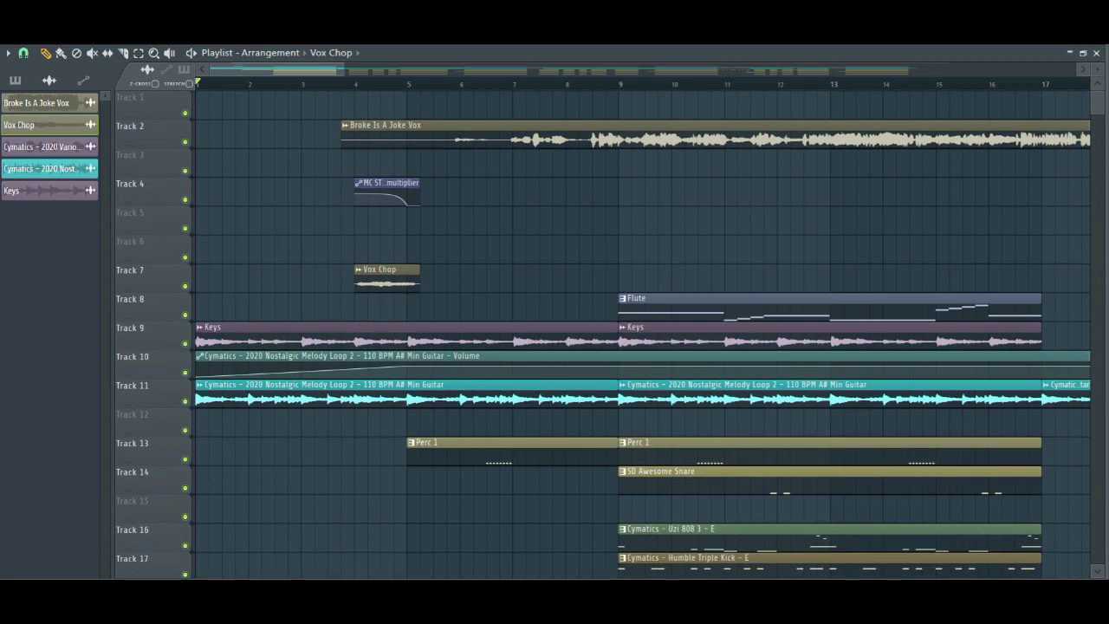
scroll(606, 346, "down", 4)
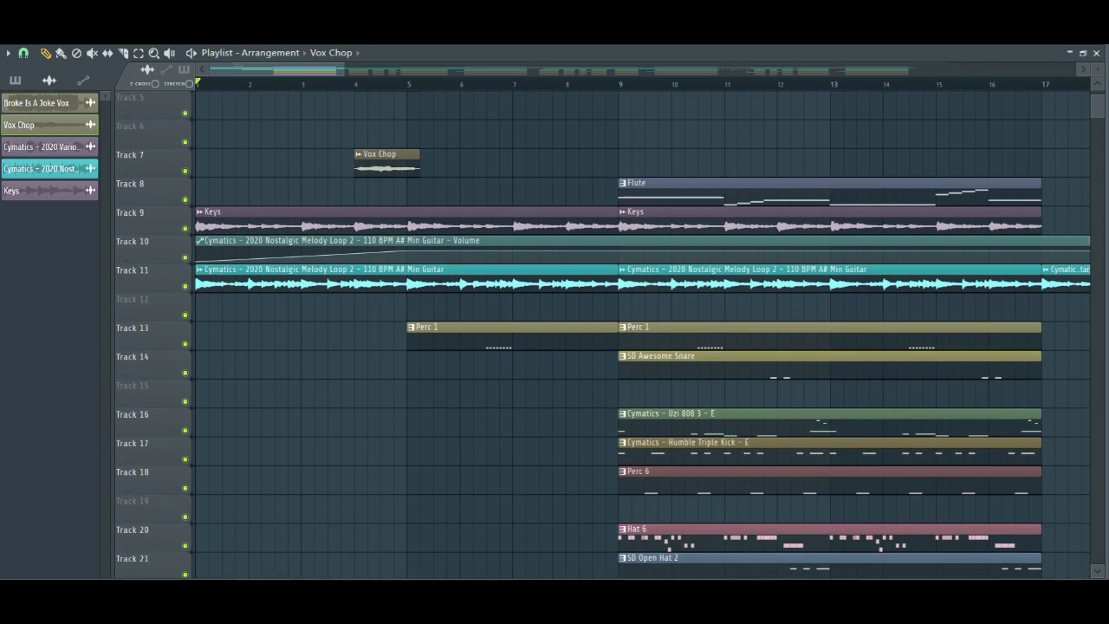
scroll(607, 347, "down", 1)
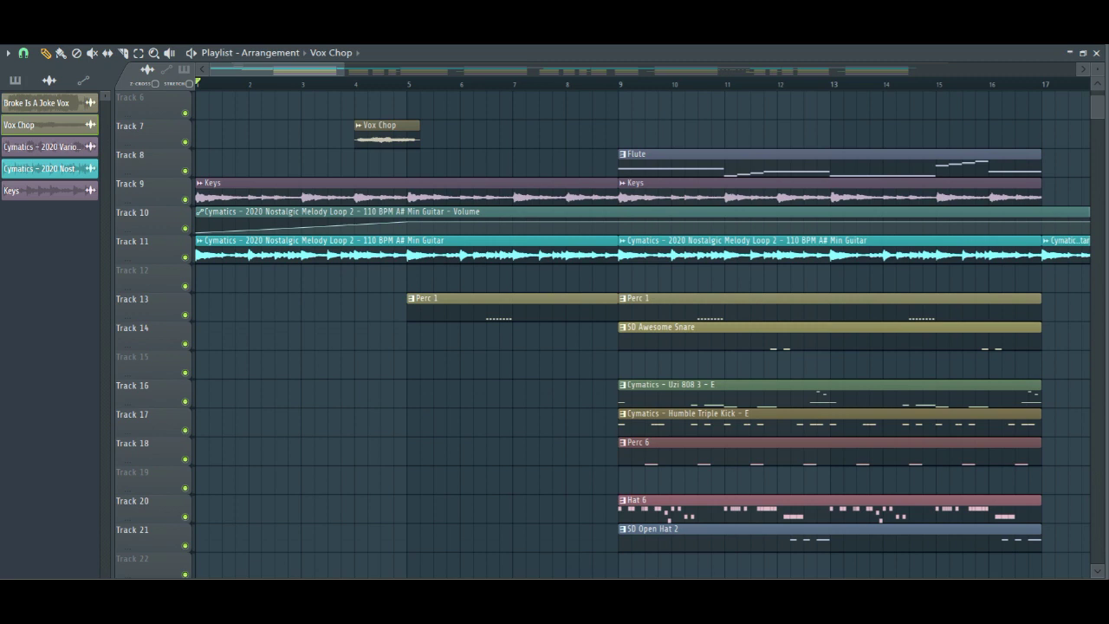
- Solo the guitar loop on Track 11 for playback and inspect its sampler settings and mixer effect
right_click(185, 257)
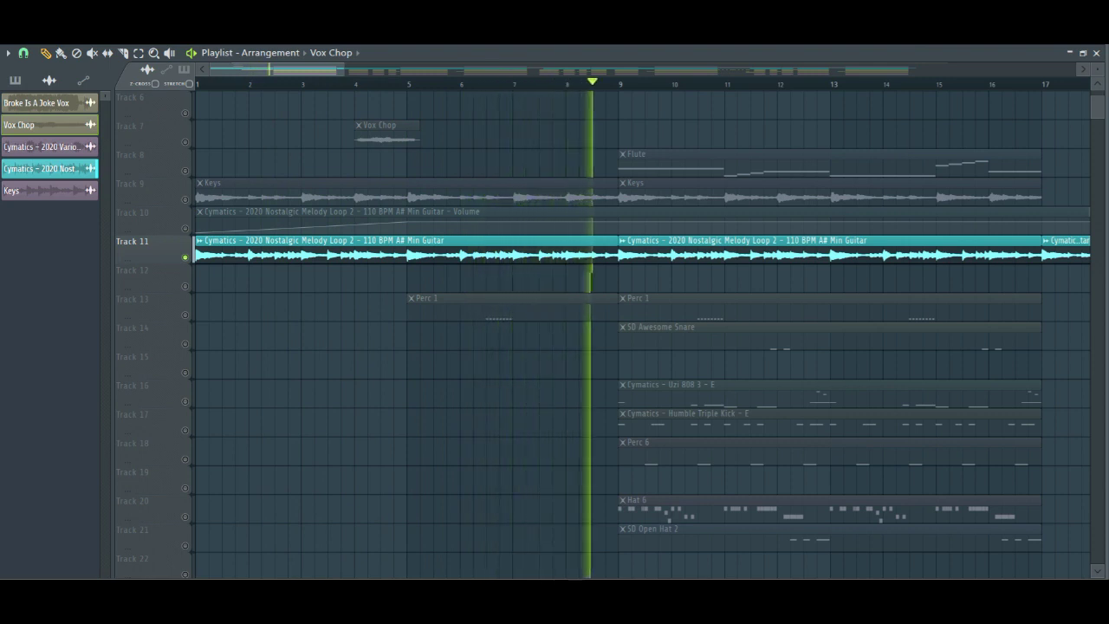
key("space")
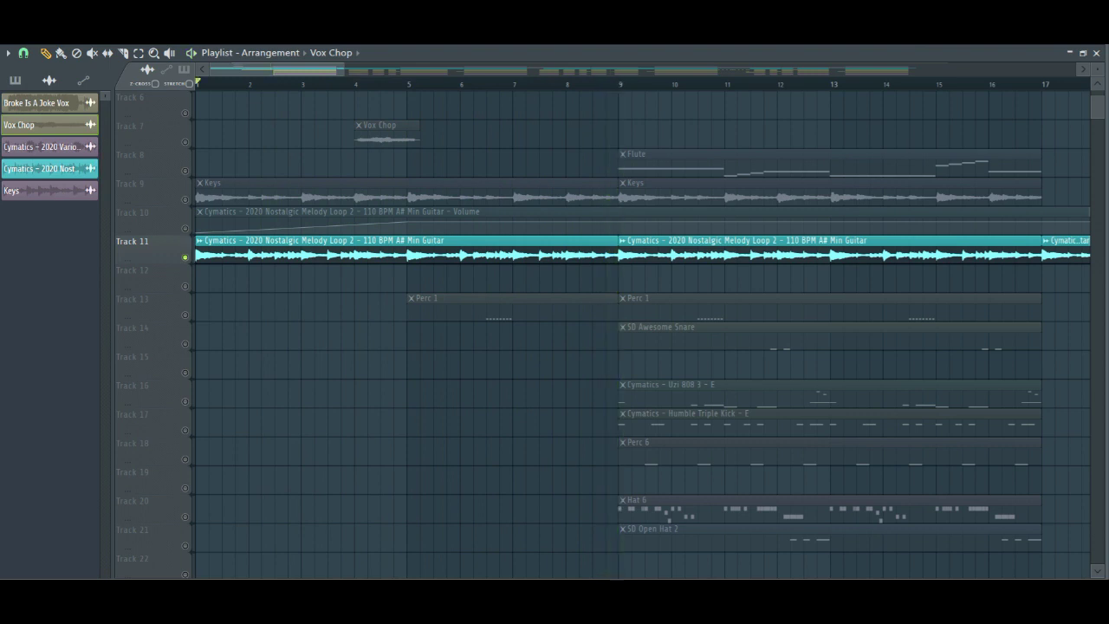
double_click(378, 255)
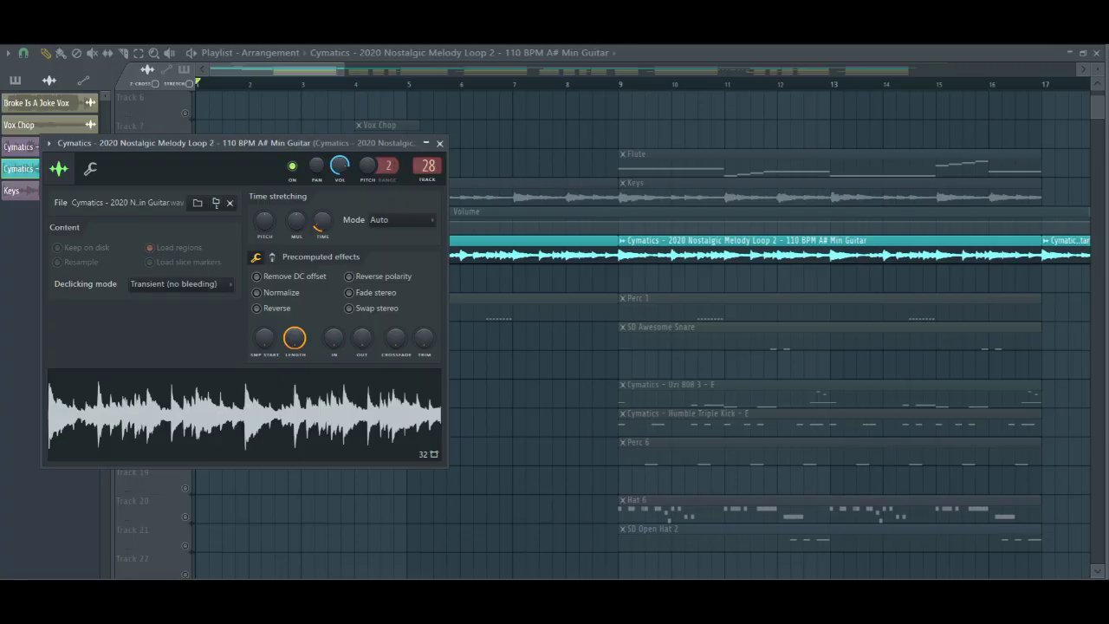
key("F9")
left_click(983, 289)
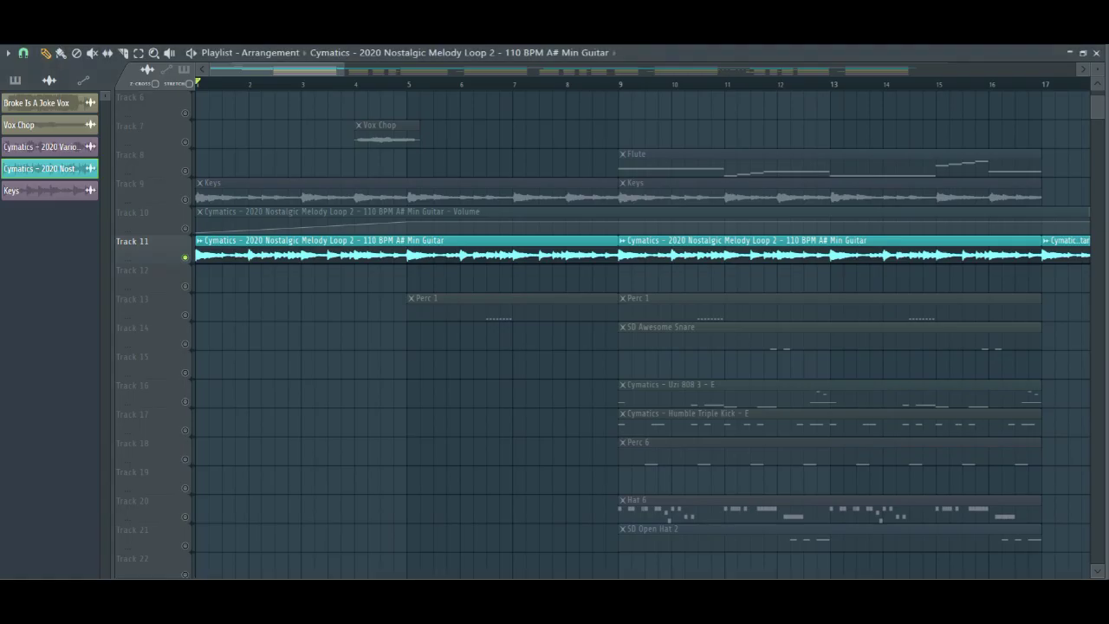
- Enable the guitar volume automation on Track 10 and play it together with the guitar loop
left_click(184, 228)
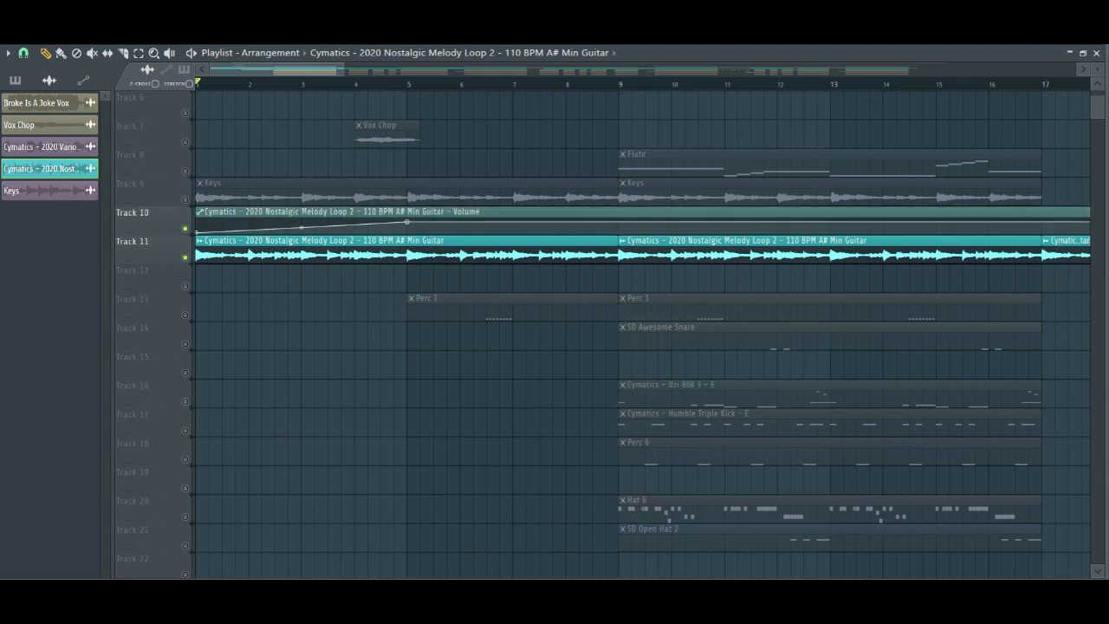
key("space")
key("space")
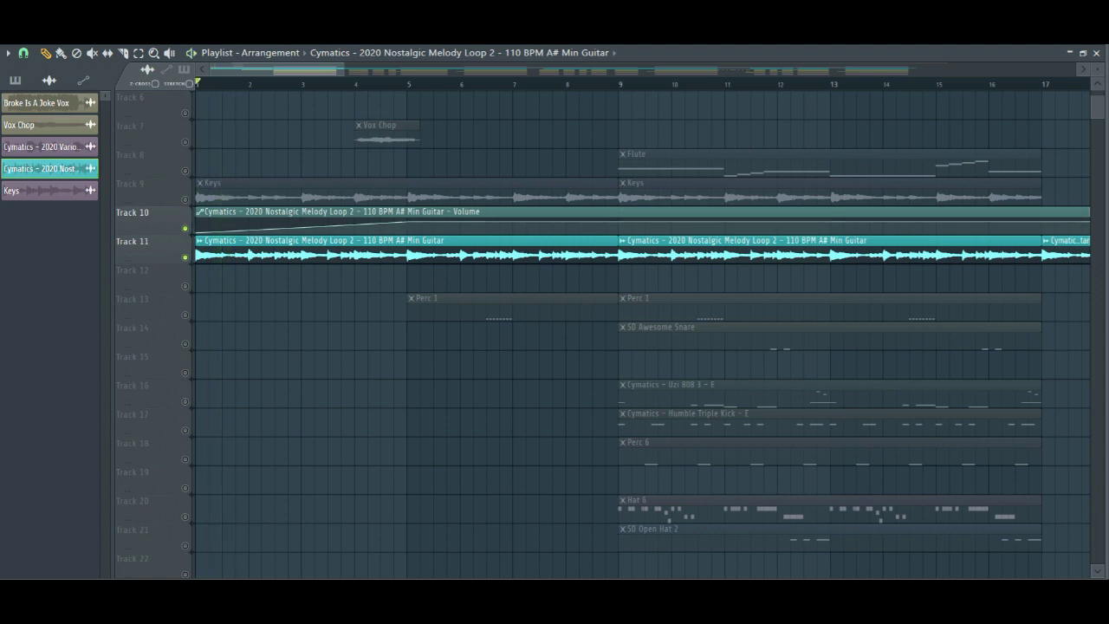
- Solo the Keys sample on Track 9, check its clip settings and play it from the start
right_click(185, 200)
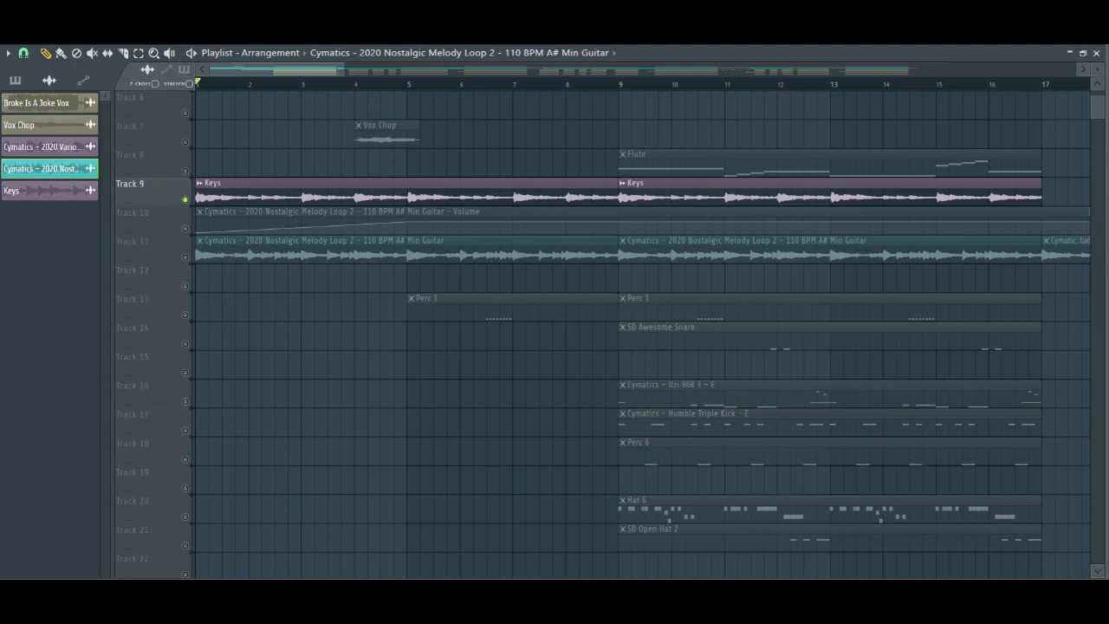
double_click(251, 196)
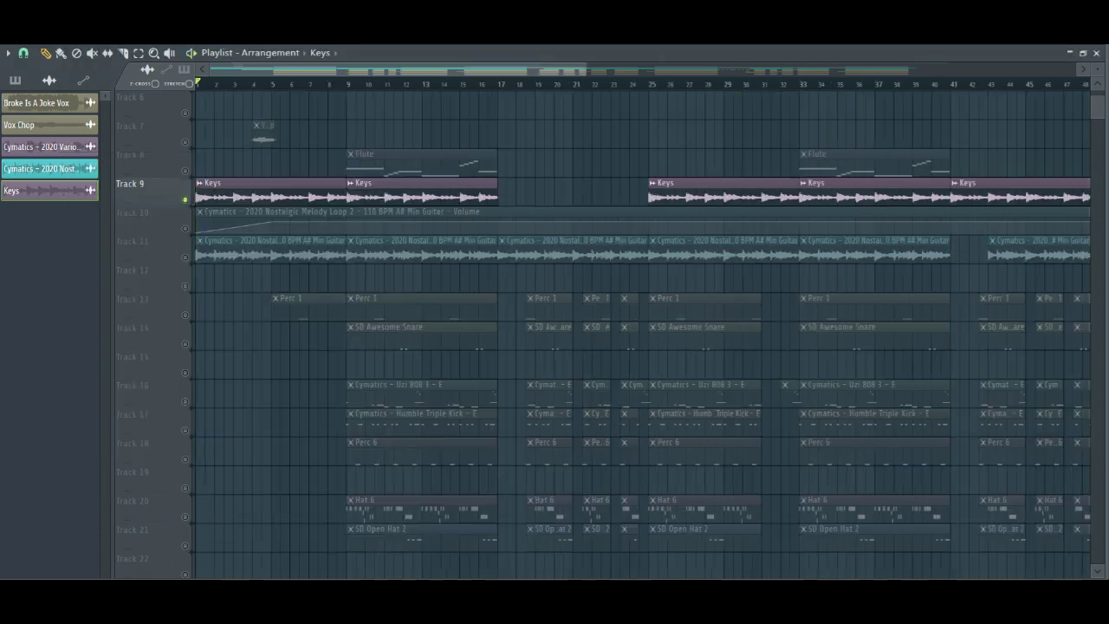
key("space")
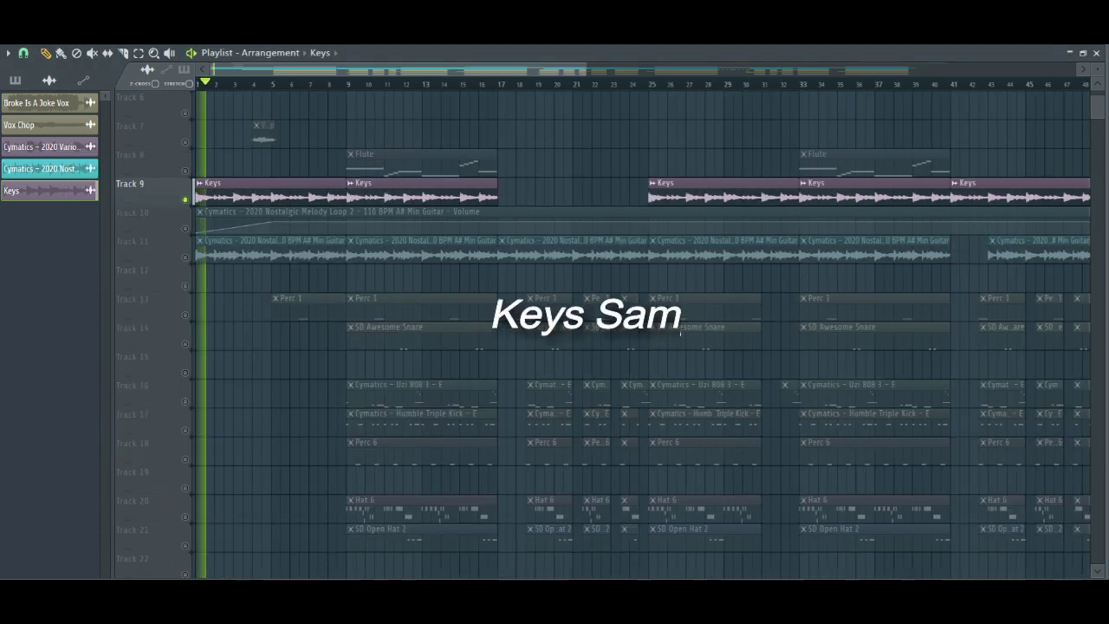
scroll(604, 330, "up", 3)
scroll(225, 312, "up", 2)
scroll(225, 312, "up", 3)
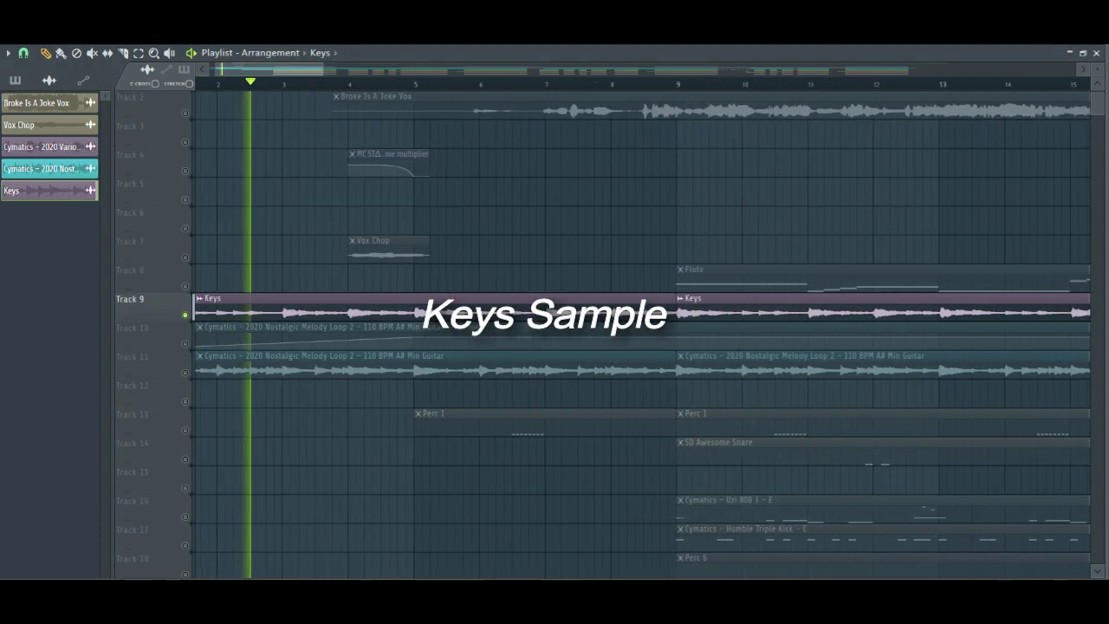
scroll(673, 314, "down", 1)
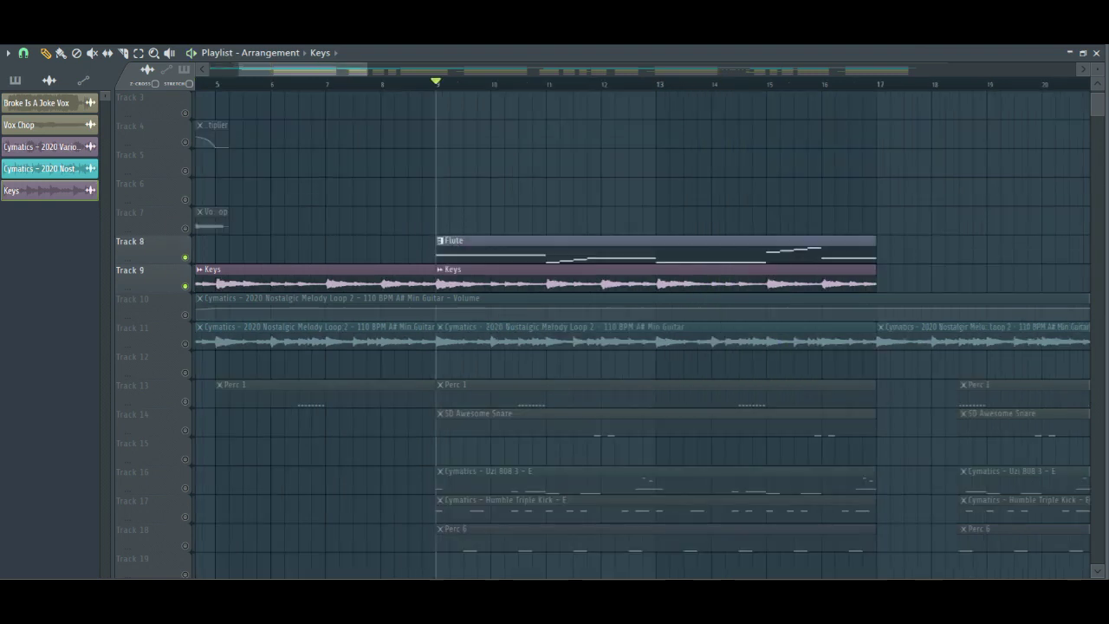
- Mute the Keys on Track 9 and examine the Flute pattern's notes in the piano roll
left_click(14, 81)
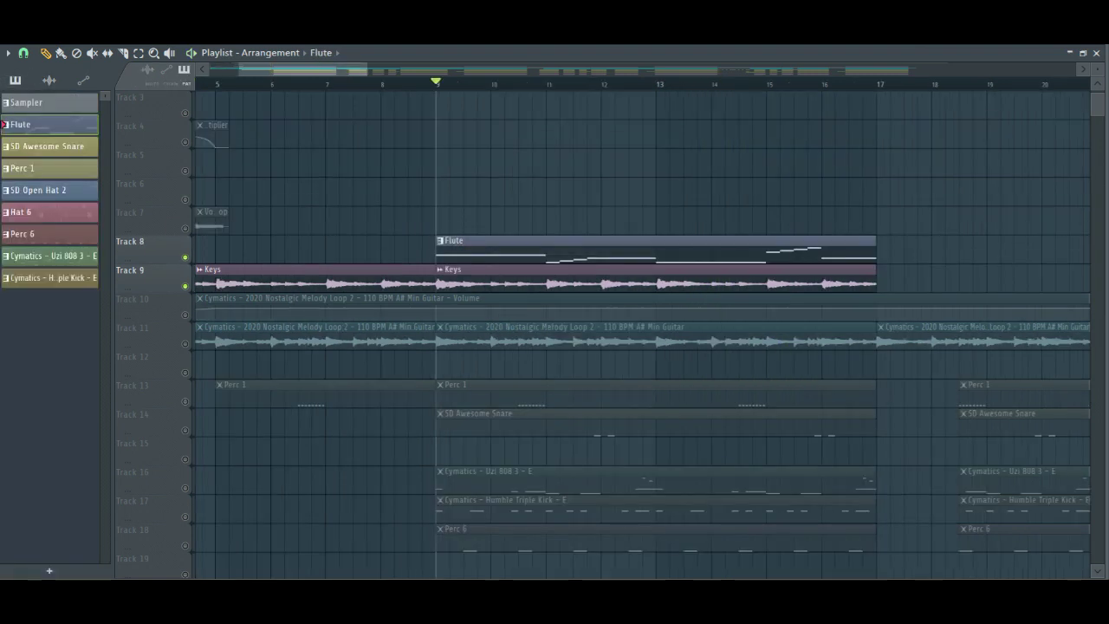
left_click(186, 286)
double_click(485, 241)
right_click(486, 242)
scroll(520, 268, "up", 4)
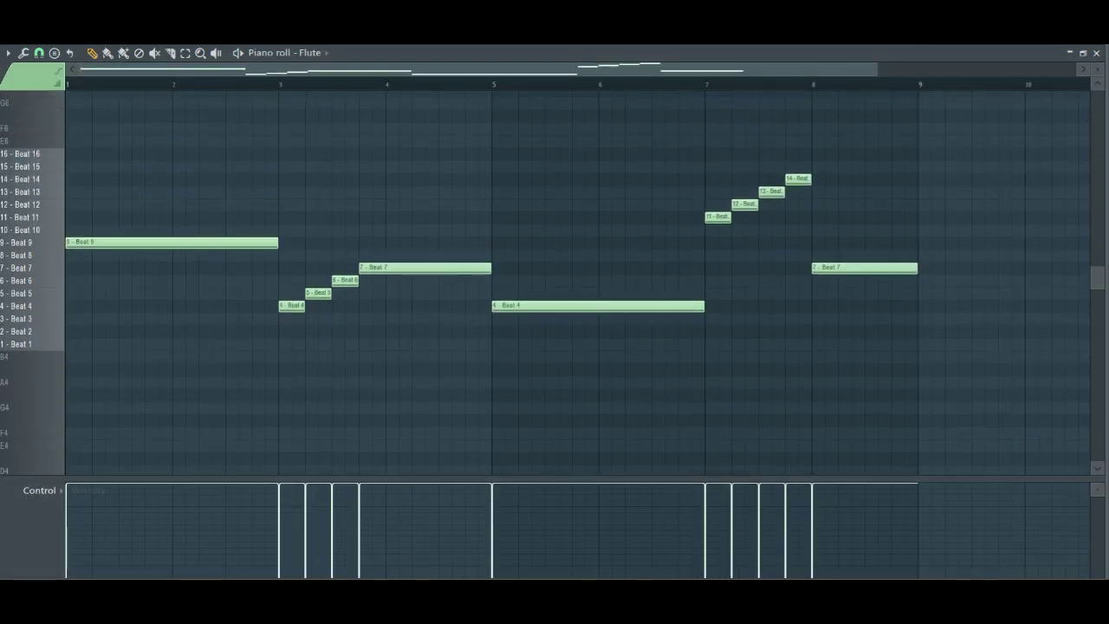
scroll(520, 268, "down", 1)
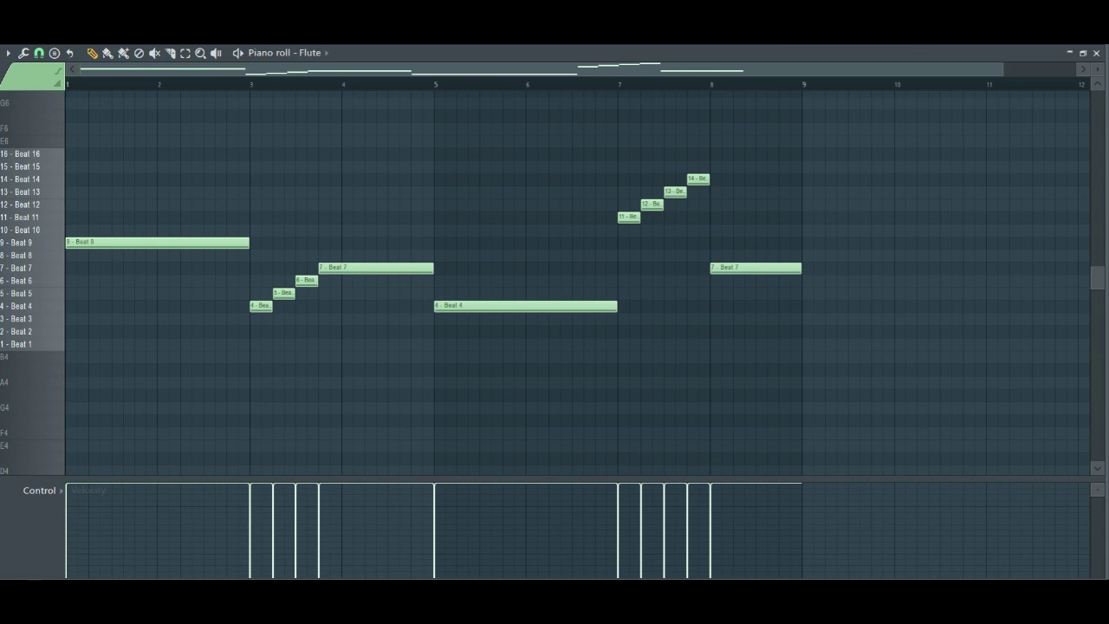
- Inspect the Gross Beat, Hardcore and Patcher effects on the Flute mixer track
key("F9")
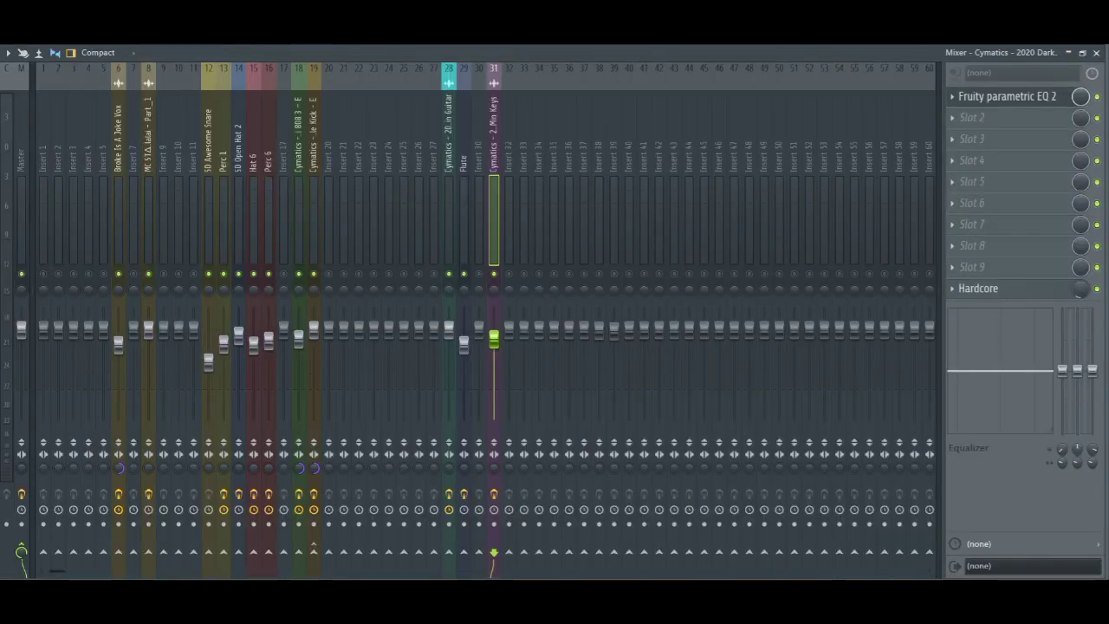
left_click(464, 216)
left_click(981, 287)
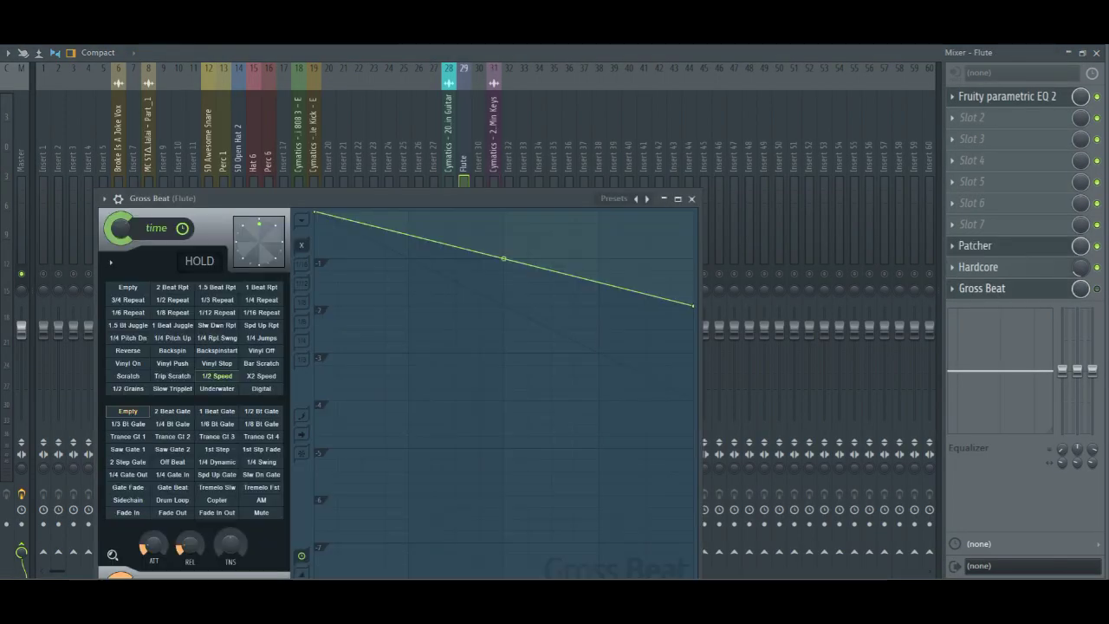
left_click(979, 267)
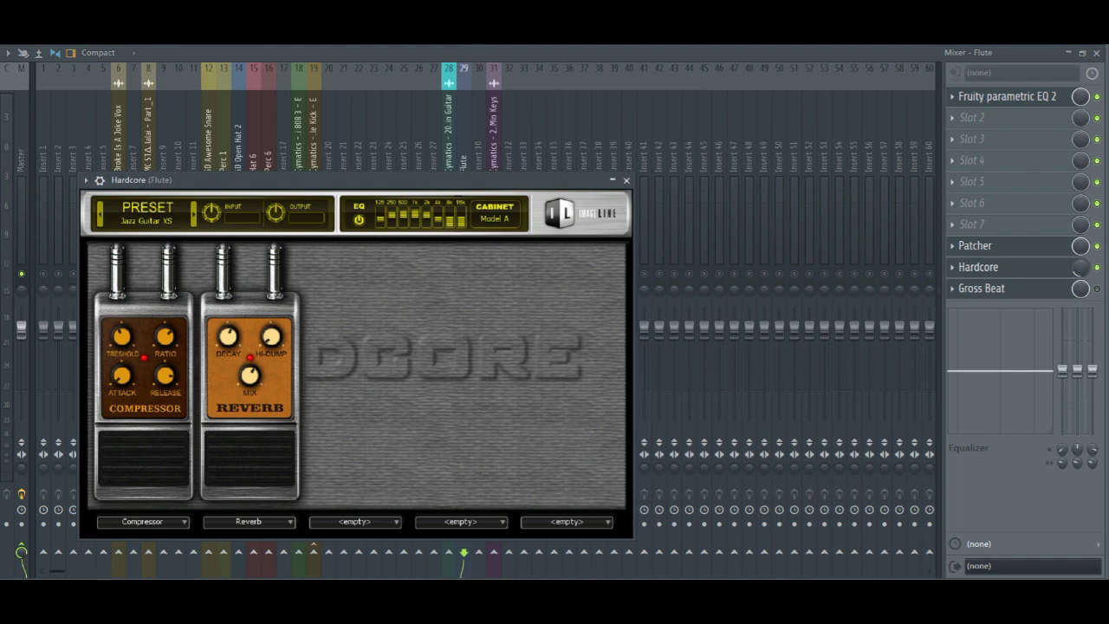
left_click(975, 245)
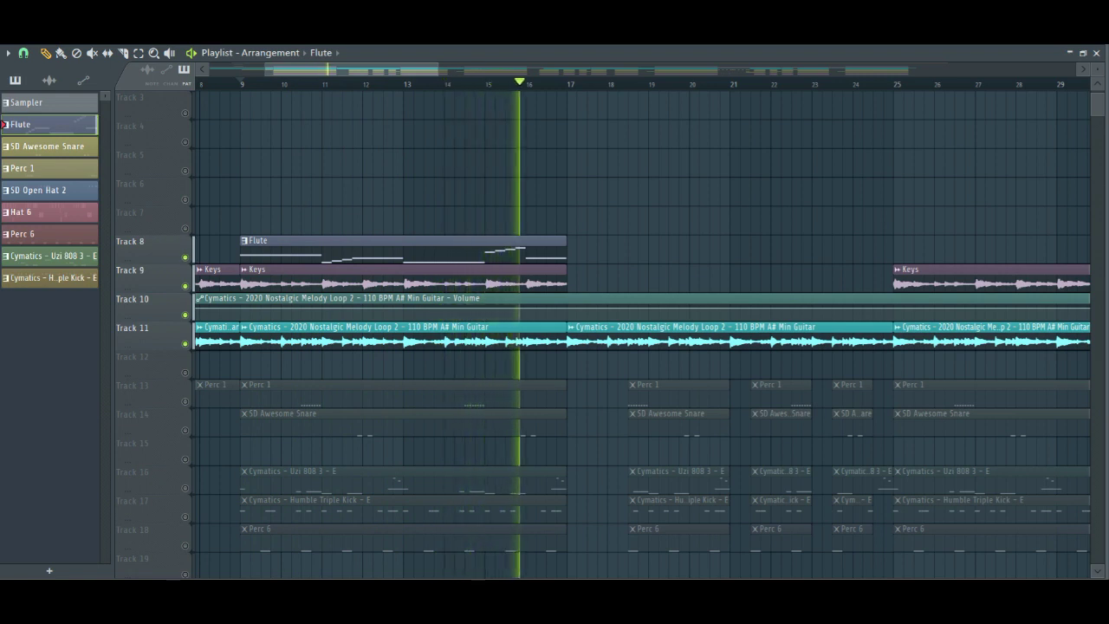
- Play the Humble Triple Kick and Perc 6 tracks together and review the kick's notes in the piano roll
key("space")
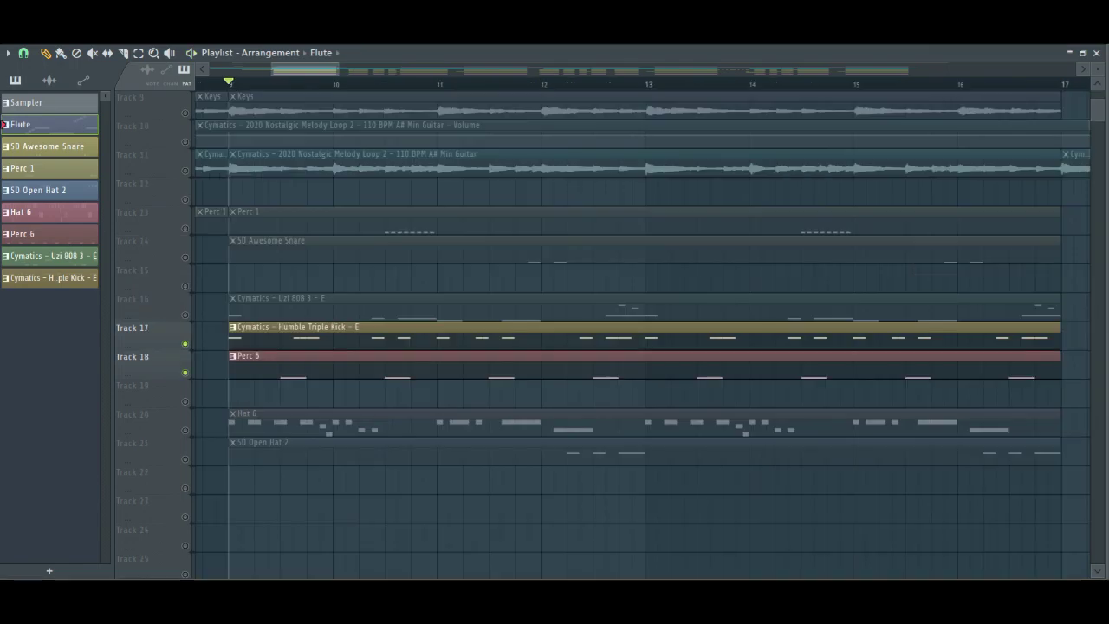
key("space")
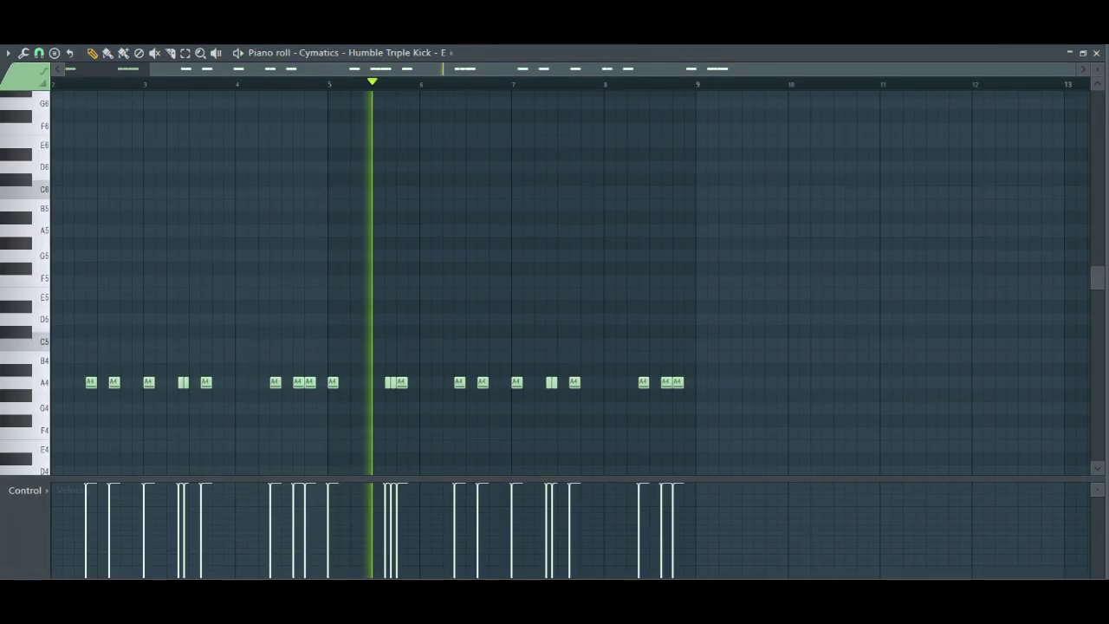
scroll(571, 284, "down", 3)
left_click_drag(606, 70, 531, 69)
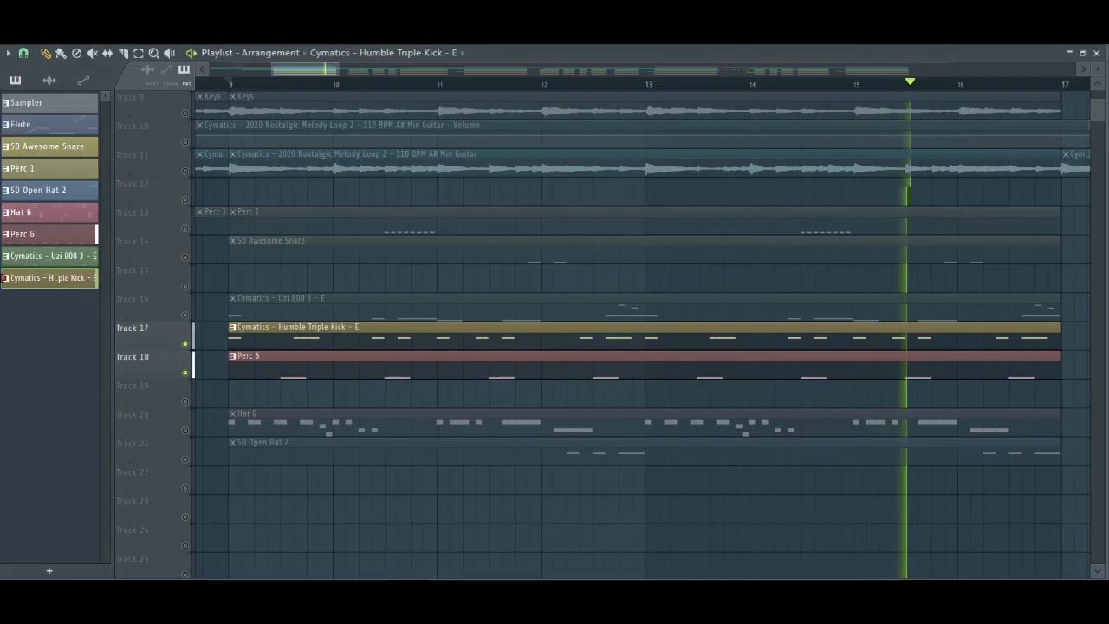
key("space")
- Unmute Hat 6 on Track 20 and play its pattern in the piano roll
left_click(184, 431)
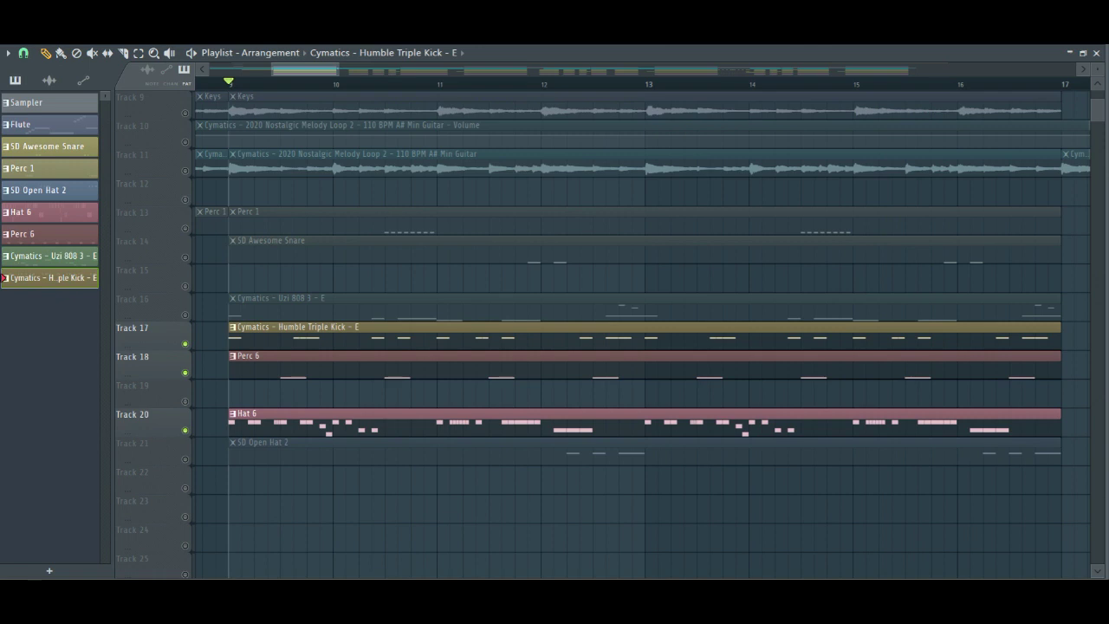
key("F7")
key("space")
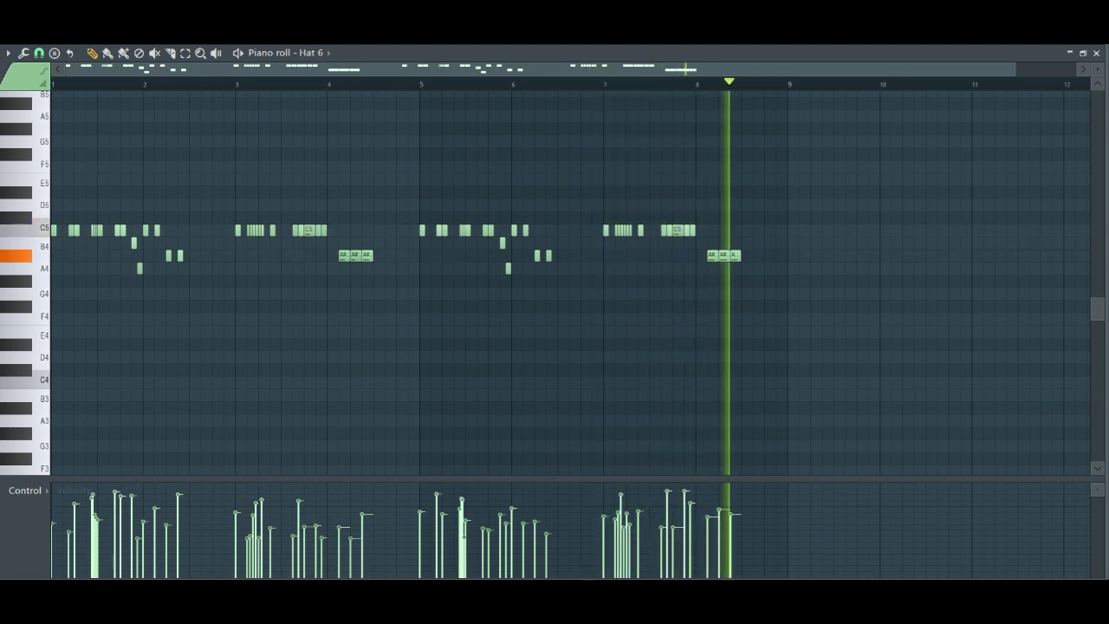
key("space")
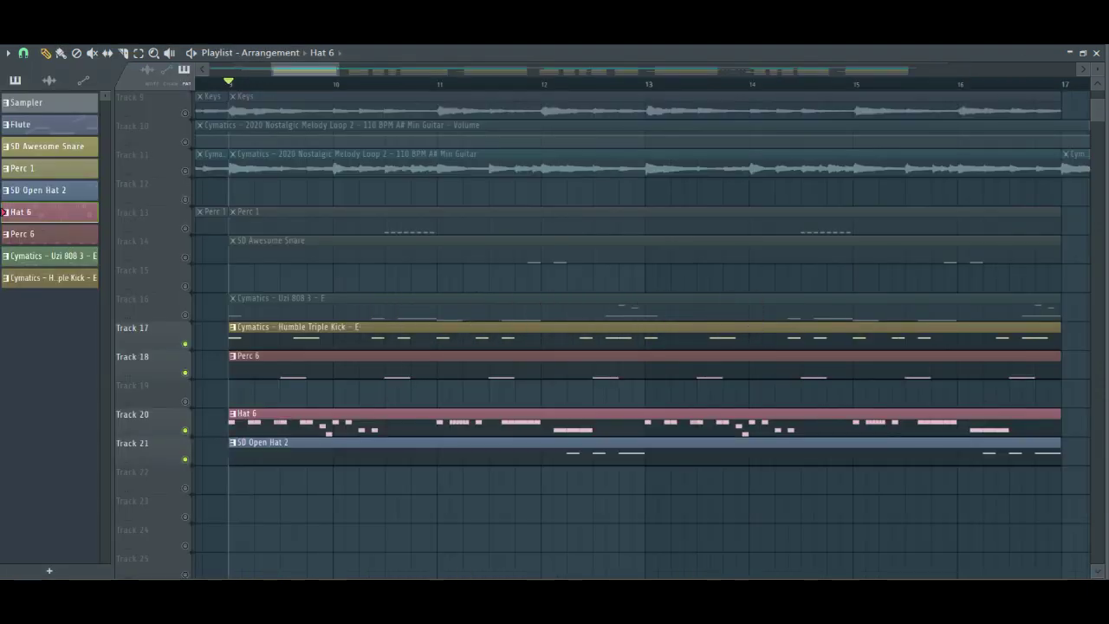
- Play the SD Open Hat 2 pattern in the piano roll and return to the playlist
double_click(263, 442)
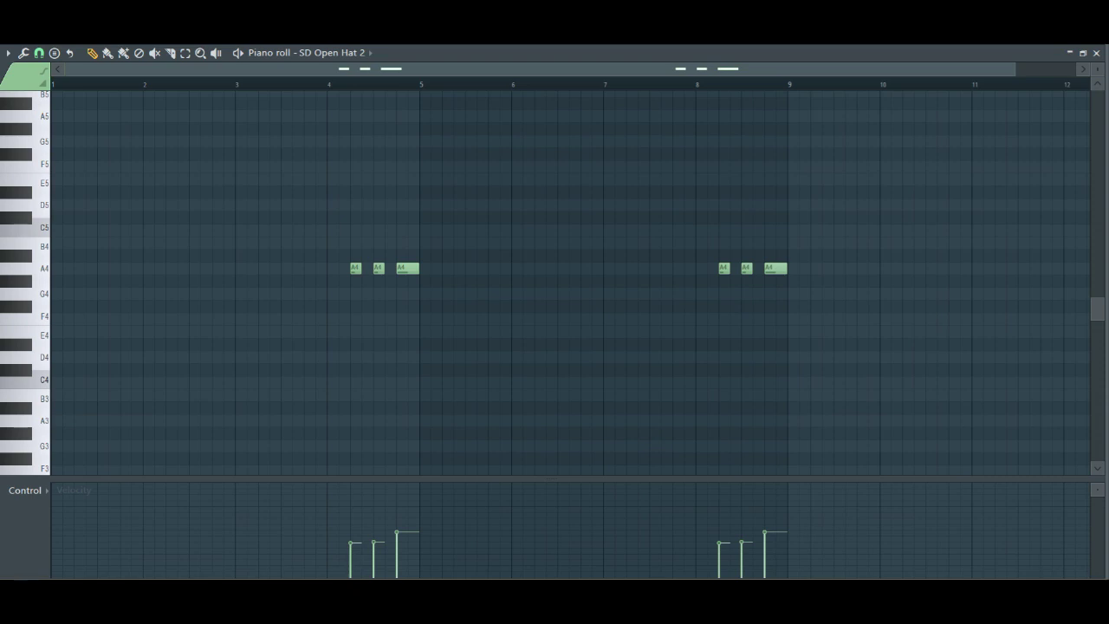
key("space")
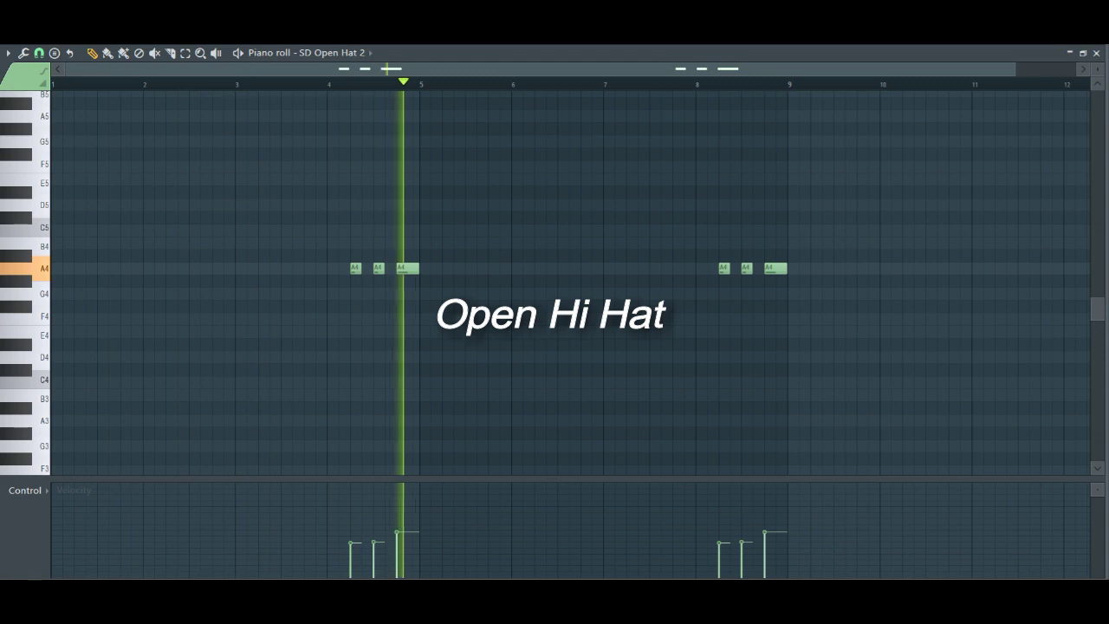
key("space")
key("F5")
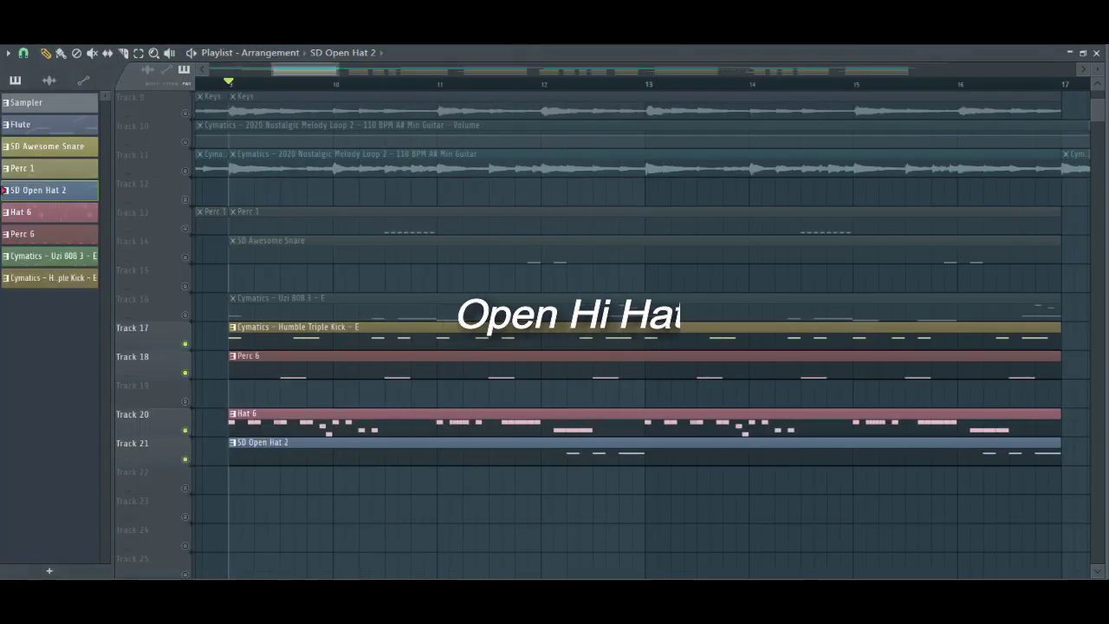
- Unmute Perc 1 on Track 13 and review its pattern's notes and velocities in the piano roll
left_click(184, 229)
double_click(262, 216)
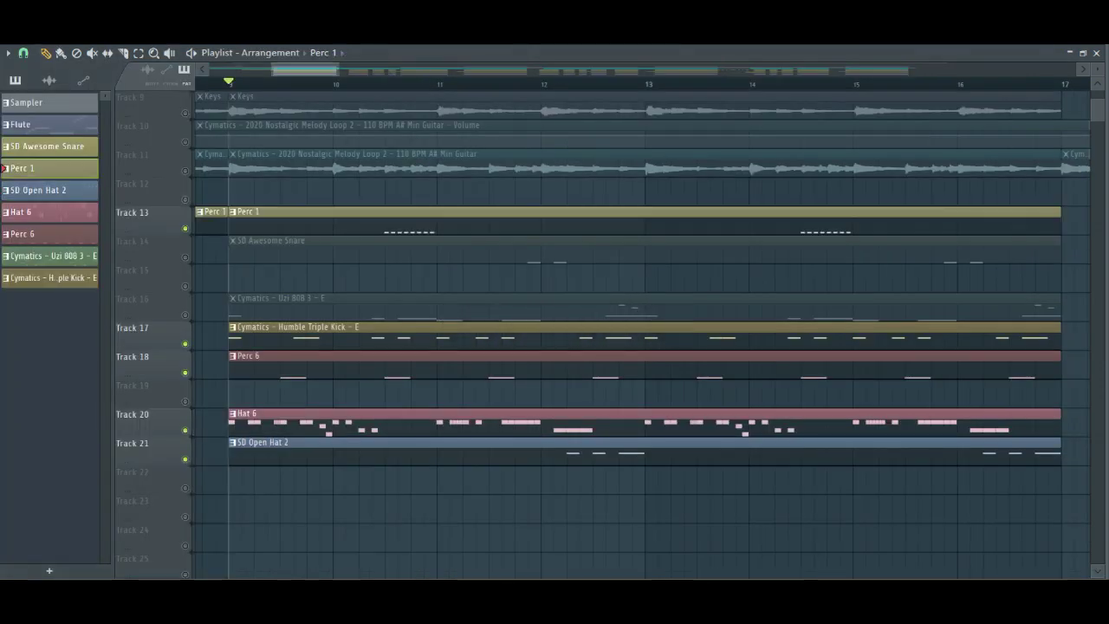
scroll(75, 182, "up", 5)
scroll(537, 286, "down", 4)
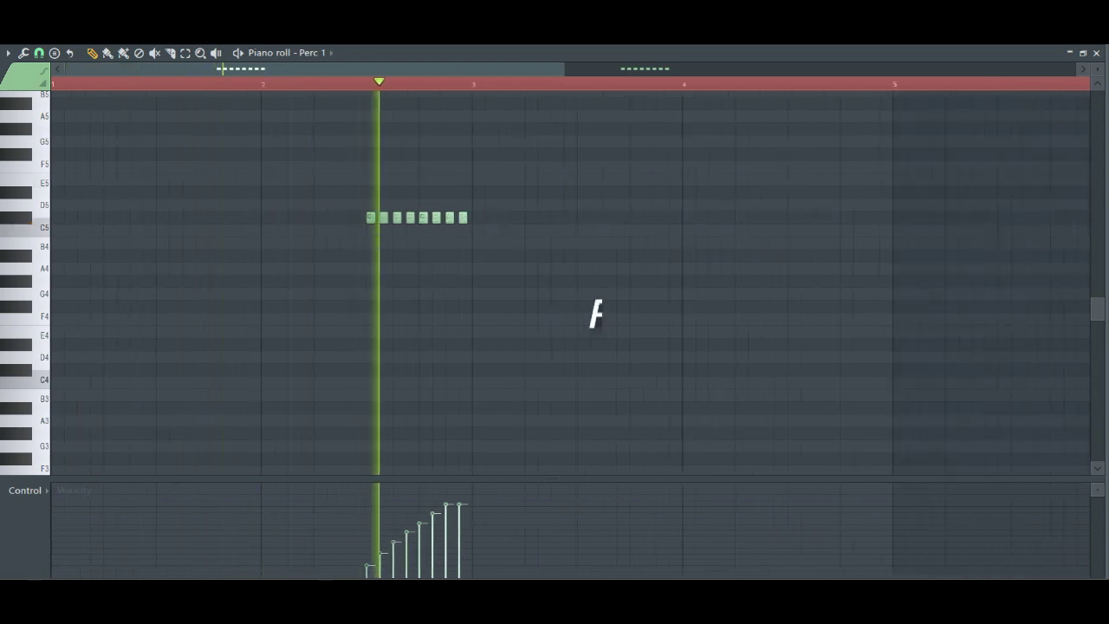
scroll(570, 282, "down", 2)
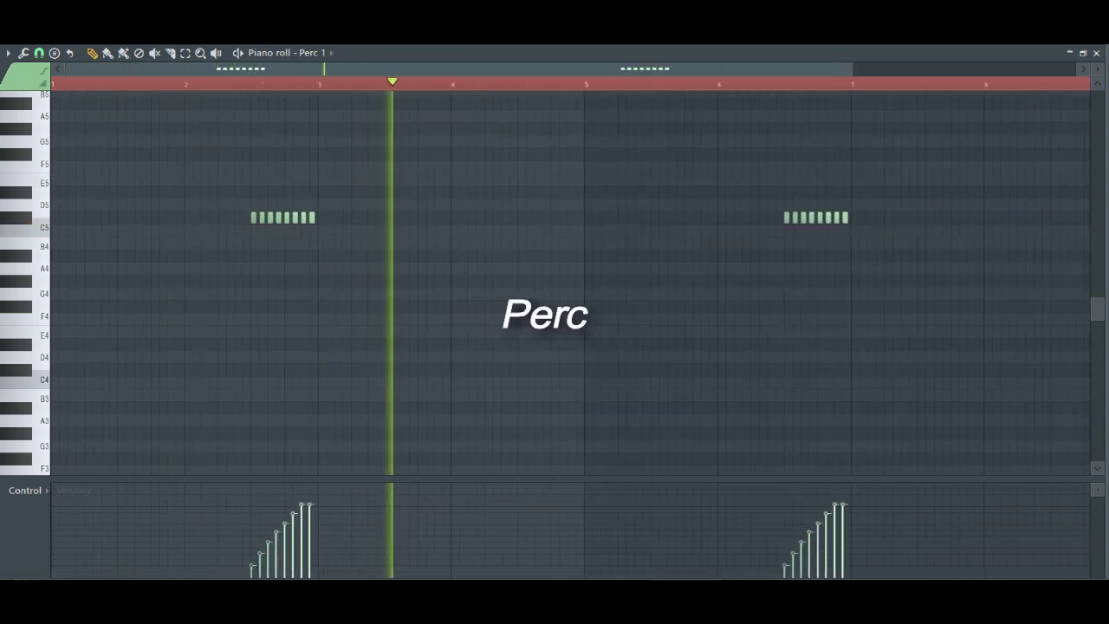
scroll(570, 282, "down", 1)
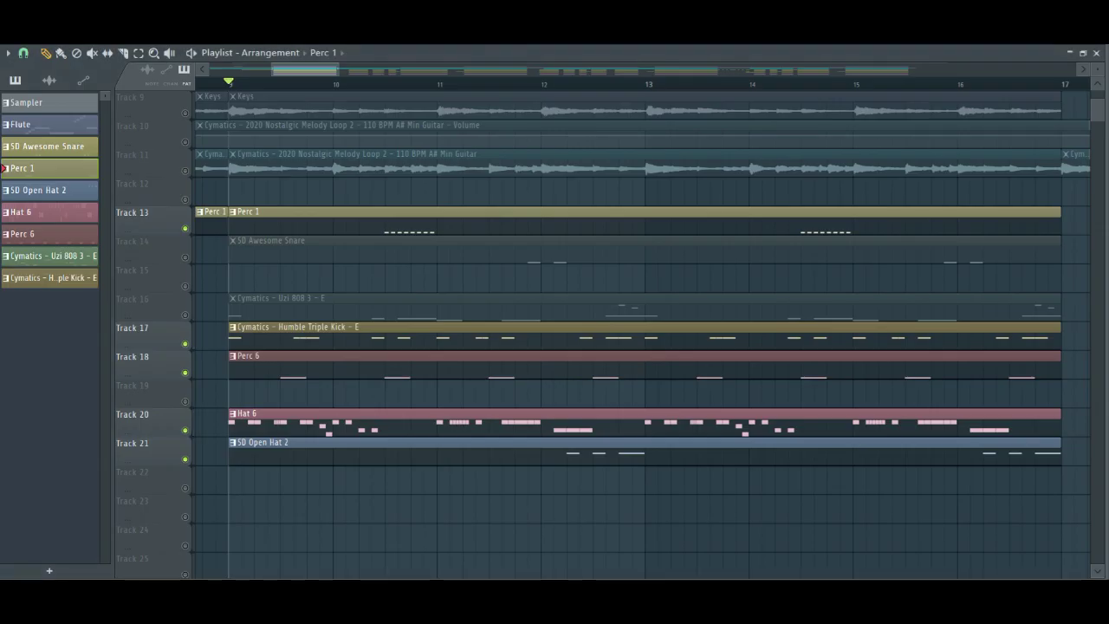
- Unmute SD Awesome Snare on Track 14 and Cymatics - Uzi 808 3 on Track 16 in the playlist
left_click(184, 257)
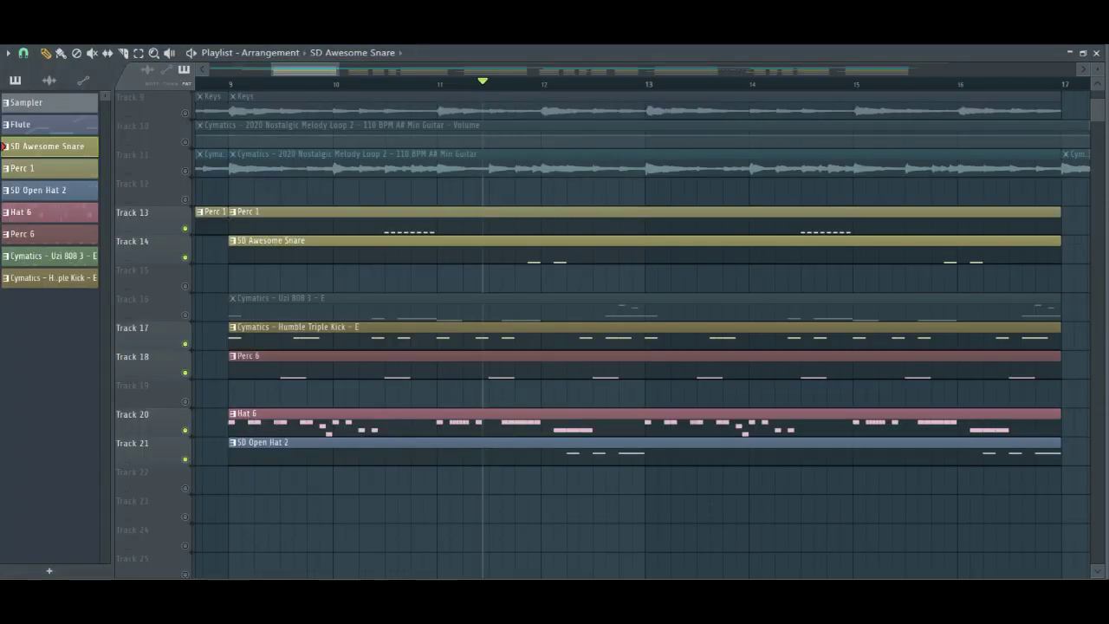
left_click(185, 316)
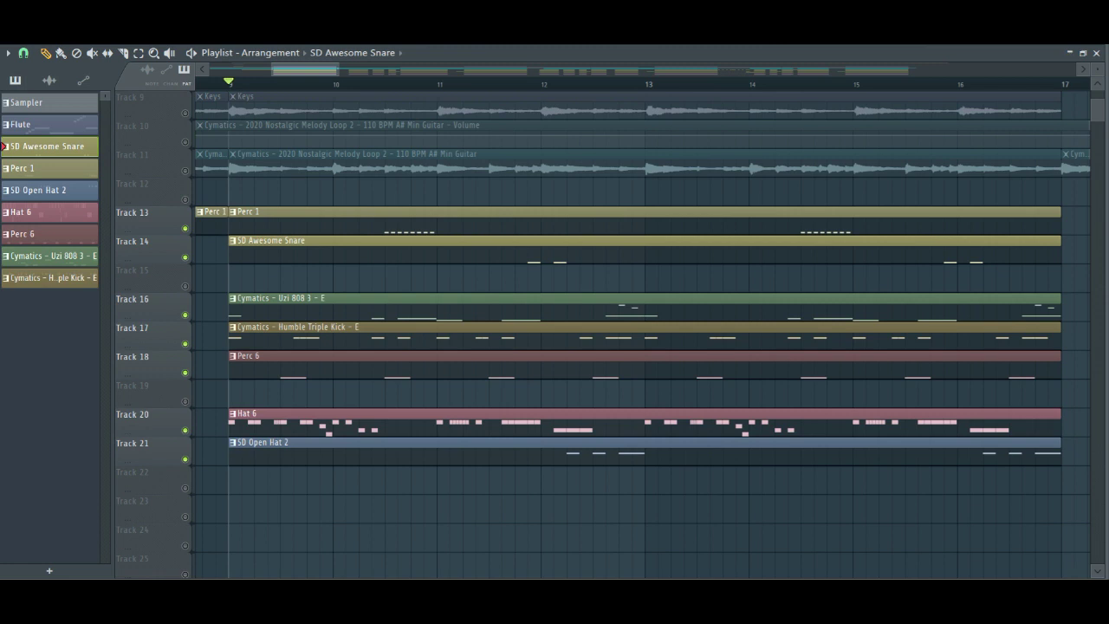
scroll(607, 330, "up", 2)
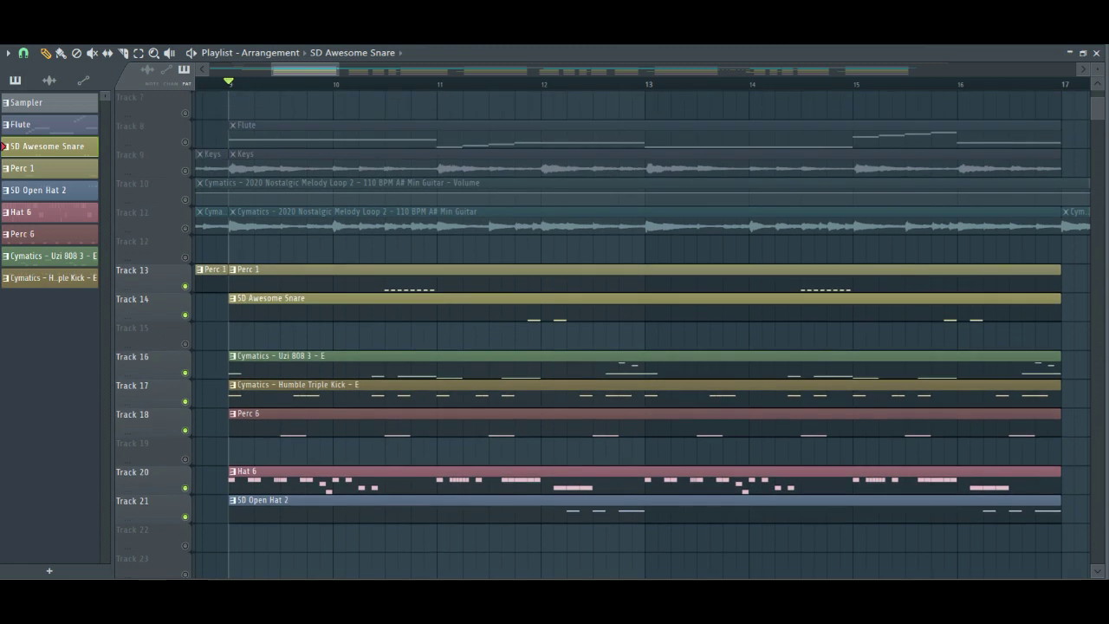
- Open the Uzi 808 3 pattern in the piano roll and show the note velocities in its control lane
left_click(52, 256)
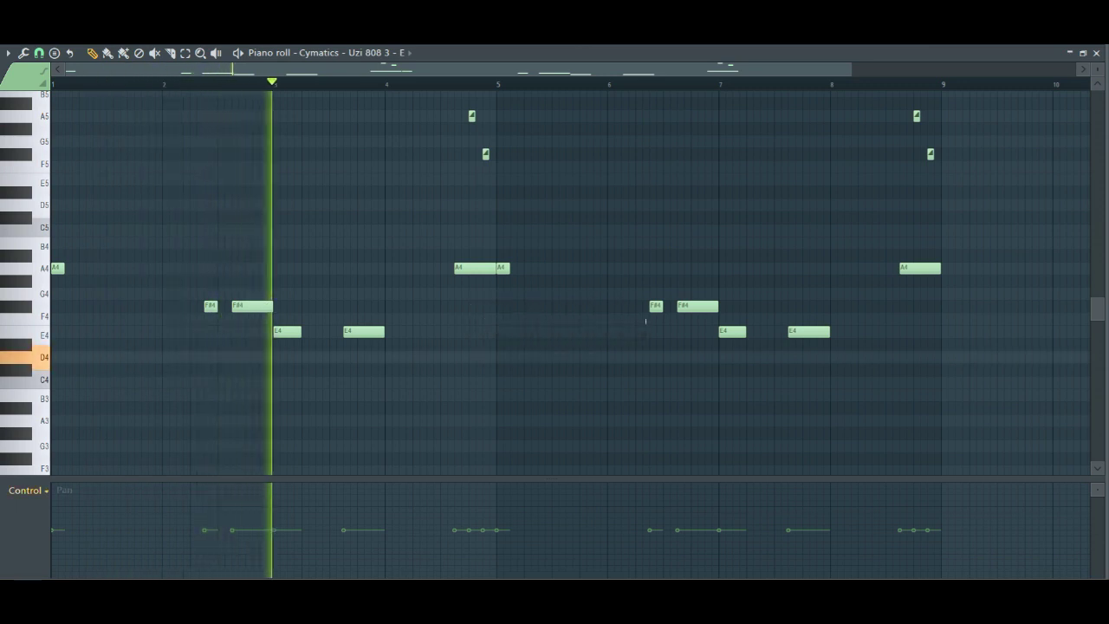
left_click(26, 490)
left_click(44, 506)
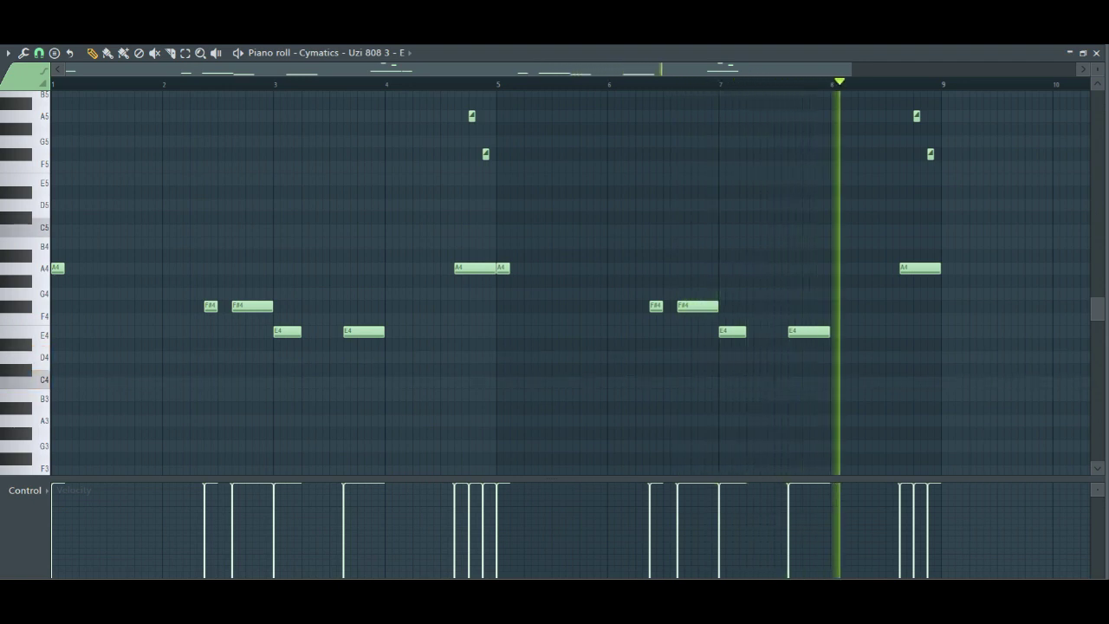
- Play the Uzi 808 3 pattern, examine its high slide notes near bar 5 up close, and return to the playlist
key("space")
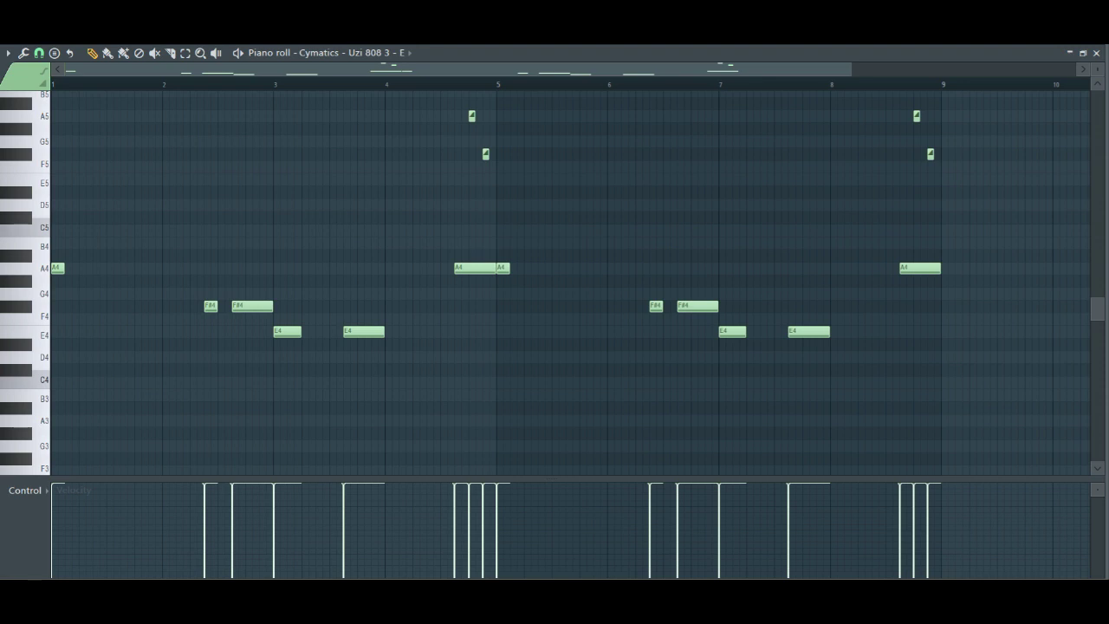
scroll(470, 217, "up", 3)
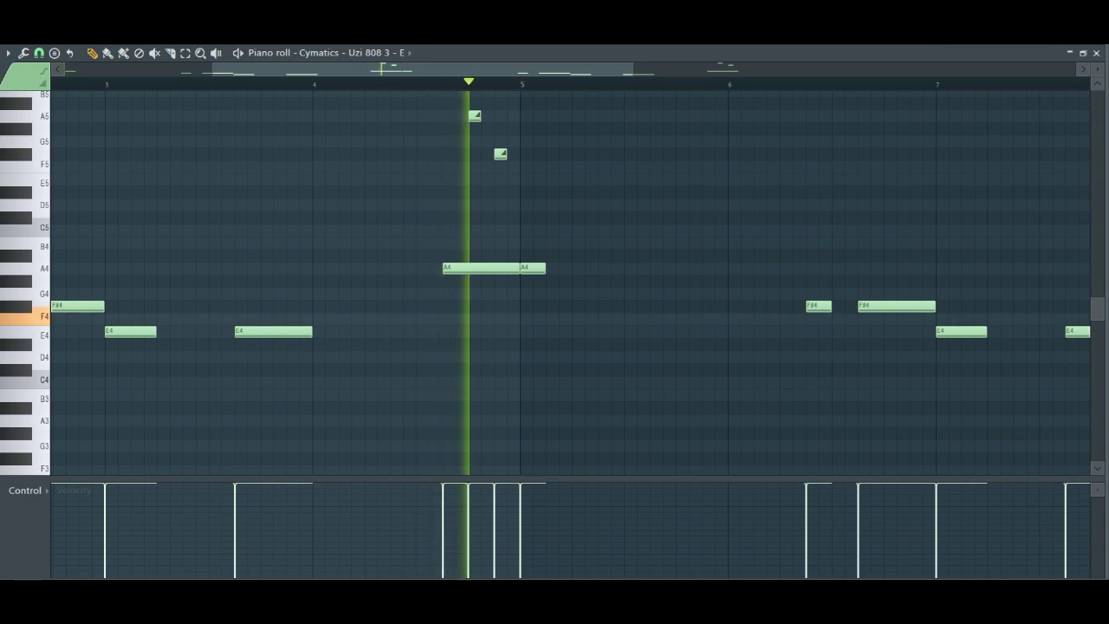
key("space")
key("F5")
- Solo the Vox Chop on Track 7 around bar 4 and open its audio clip for inspection
scroll(390, 320, "up", 3)
scroll(390, 321, "down", 4)
scroll(384, 320, "down", 2)
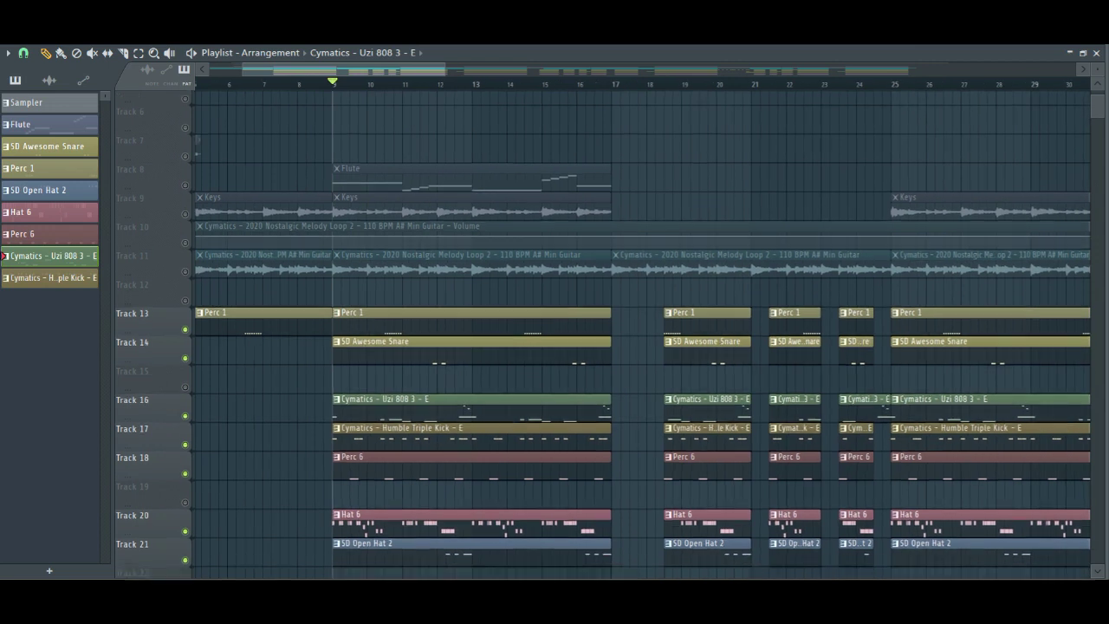
scroll(384, 321, "up", 3)
scroll(384, 321, "left", 3)
scroll(306, 321, "up", 5)
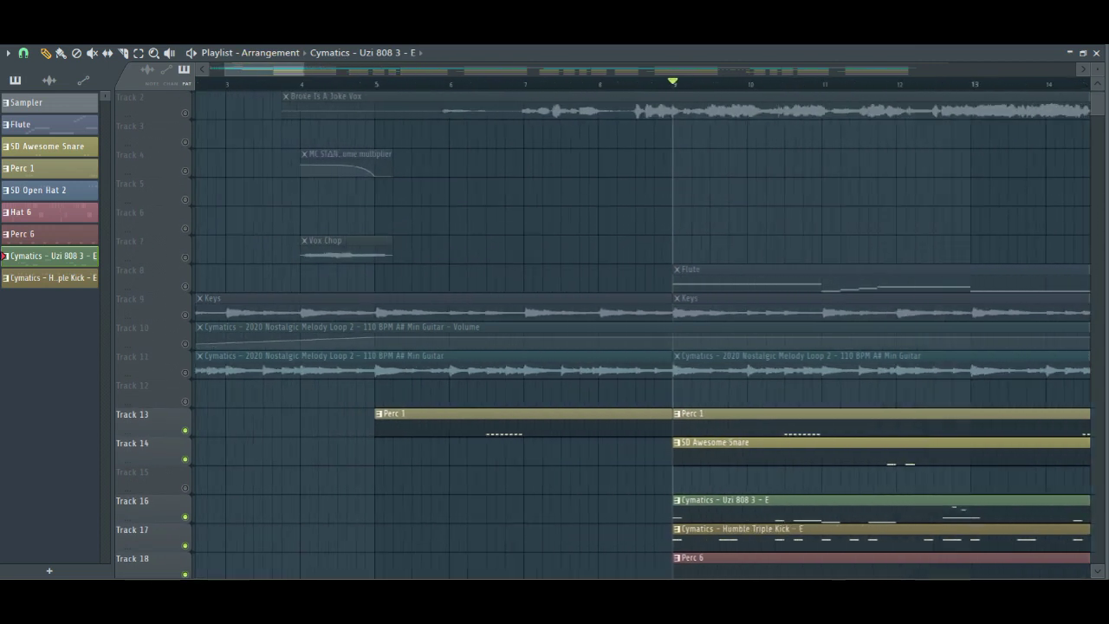
right_click(185, 257)
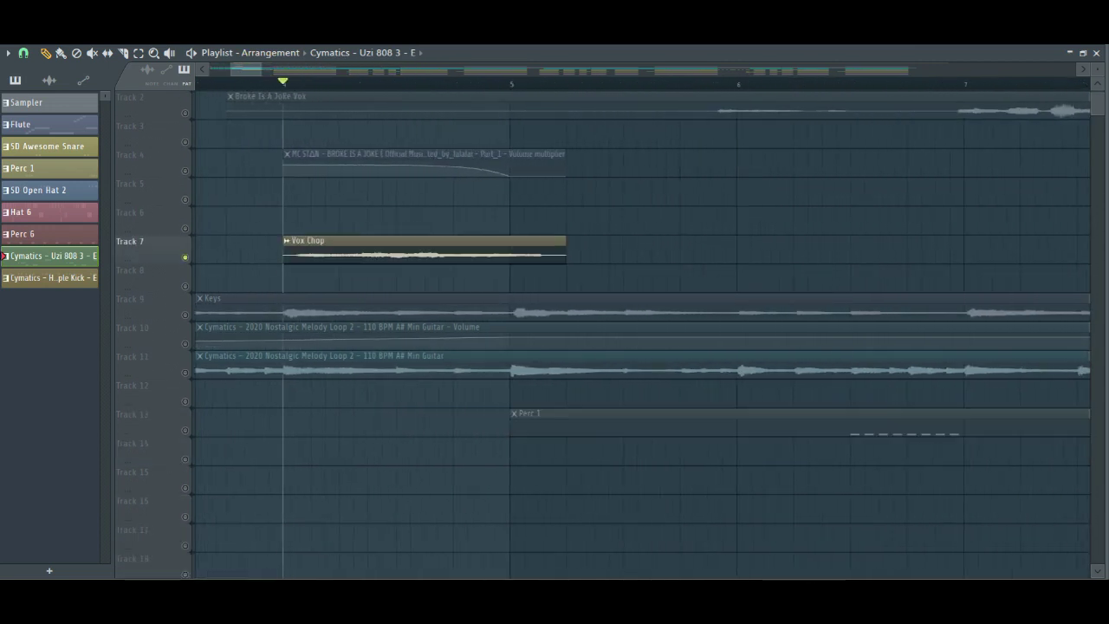
double_click(372, 251)
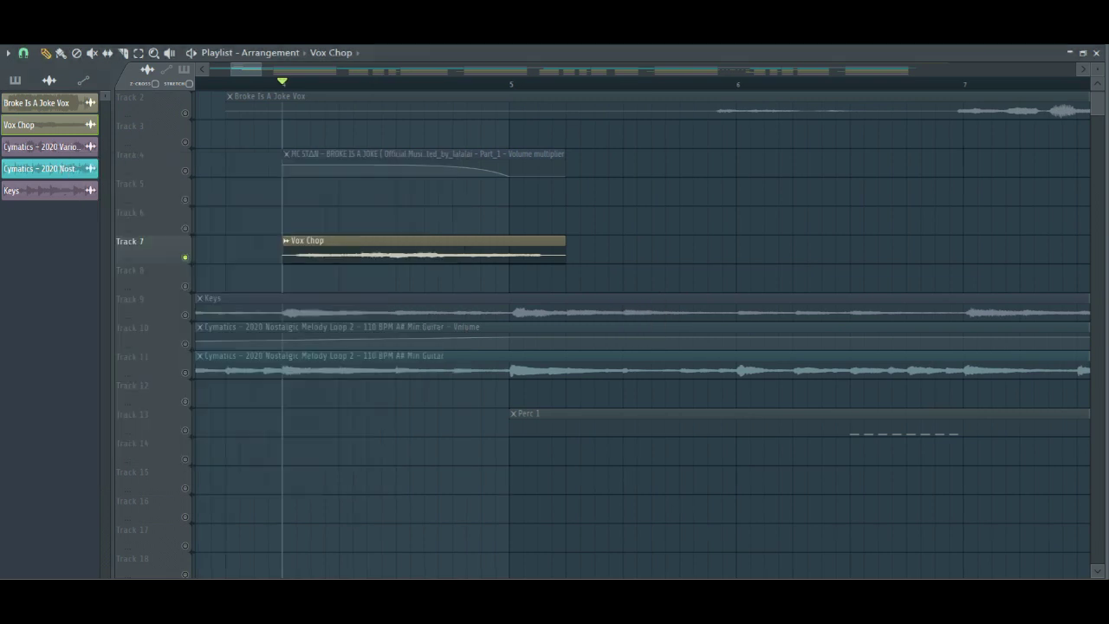
- Unmute the volume multiplier automation on Track 4 and play it together with the Vox Chop
left_click(185, 171)
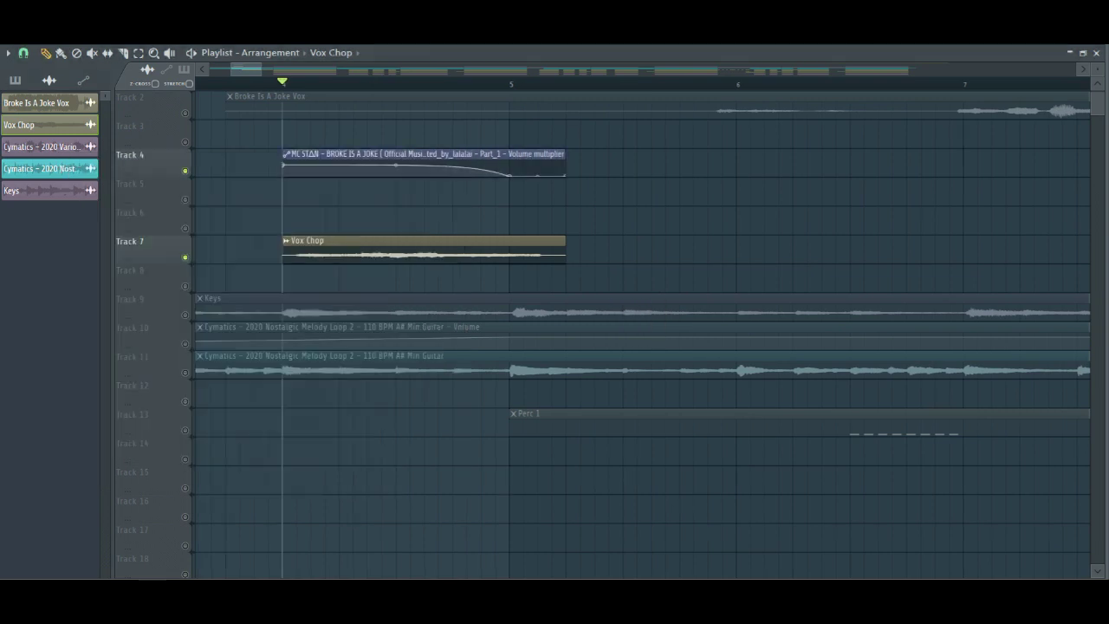
key("space")
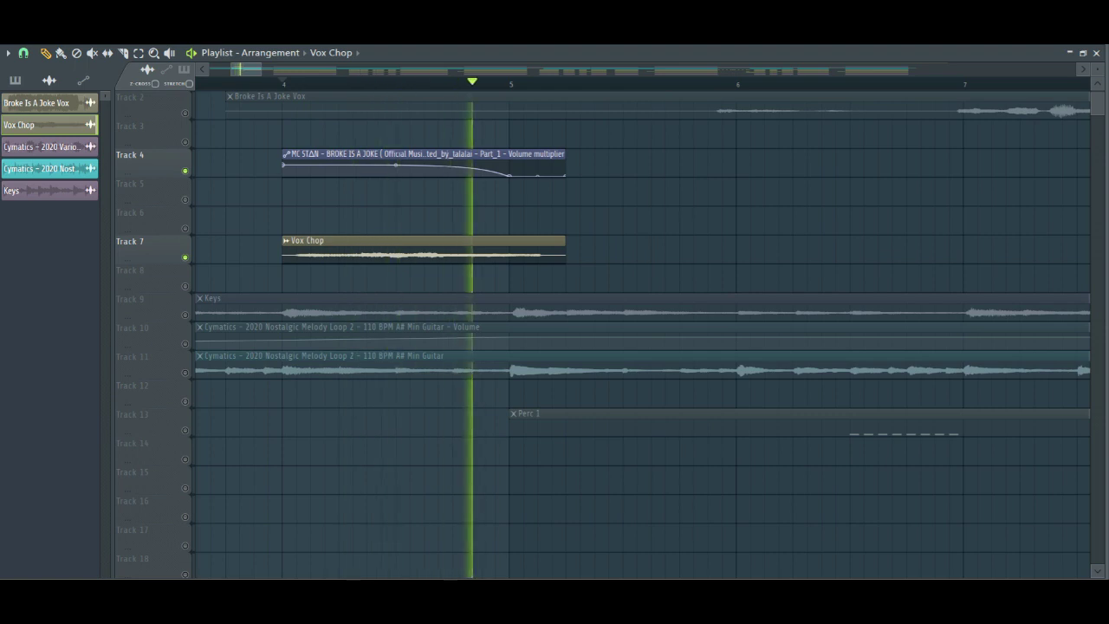
key("space")
scroll(641, 335, "down", 6)
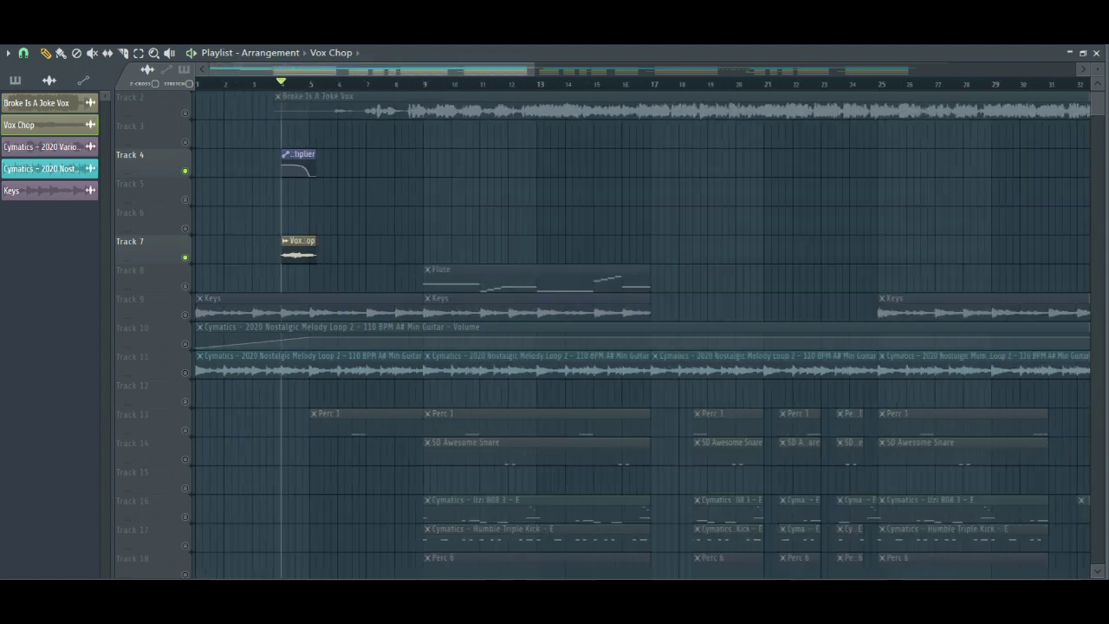